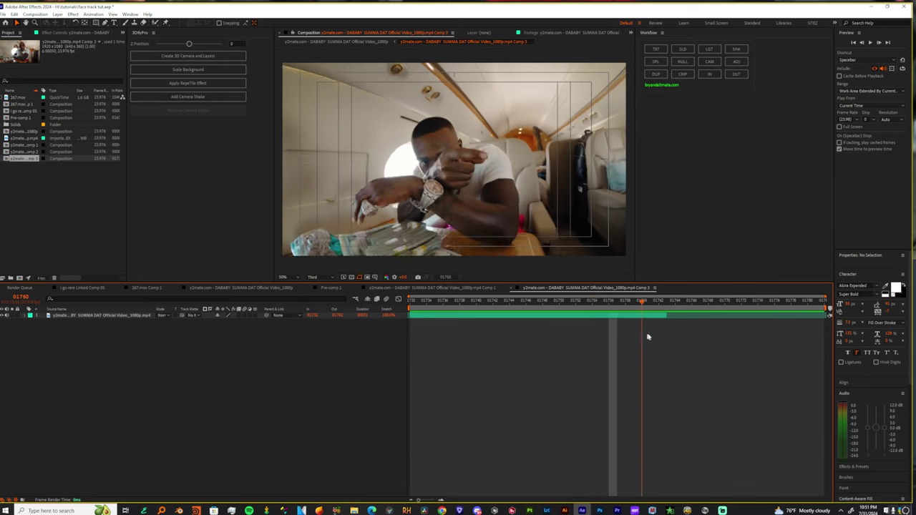
Extend the video layer's out point to the end of the composition and set the current time to frame 01752
{"action": "left_click_drag", "start_coordinate": [648, 336], "coordinate": [587, 363]}
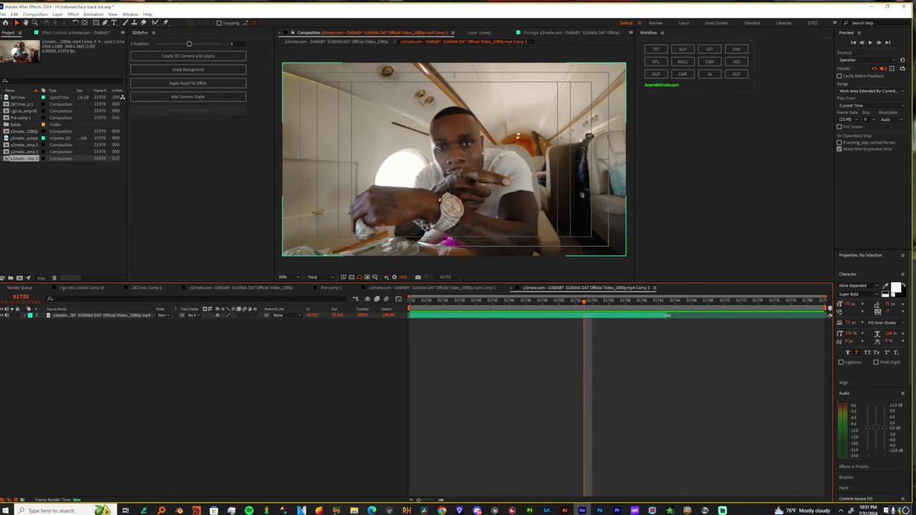
{"action": "left_click", "coordinate": [667, 315]}
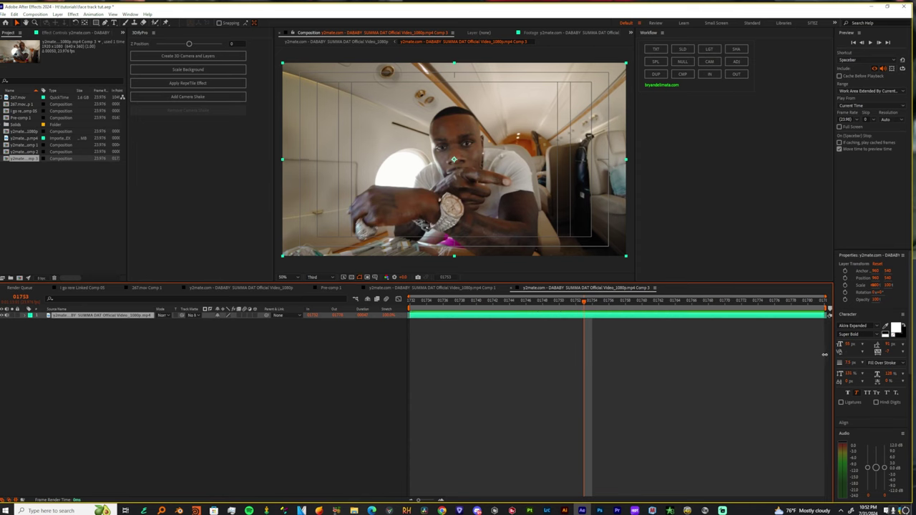
{"action": "left_click_drag", "start_coordinate": [589, 305], "coordinate": [576, 324]}
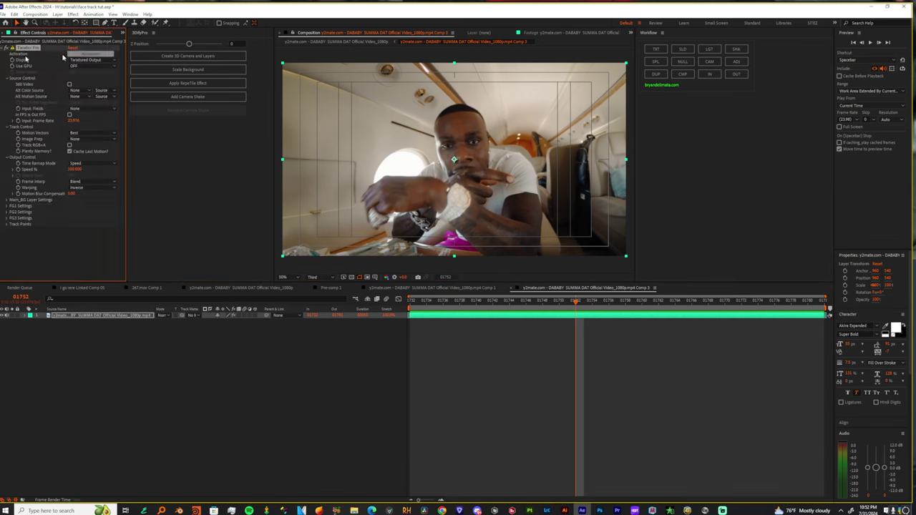
Apply Twixtor Pro to the video layer and place a 100 Speed % keyframe at frame 01753
{"action": "left_click", "coordinate": [71, 56]}
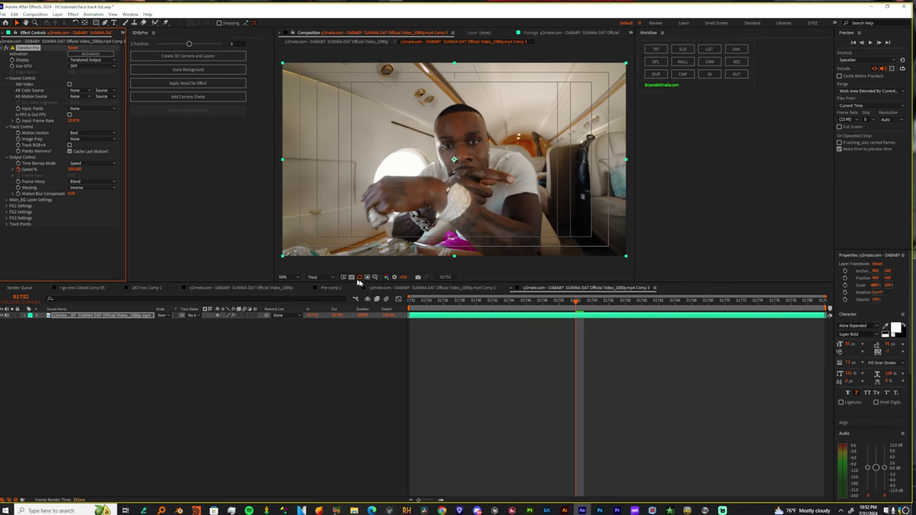
{"action": "key", "text": "u"}
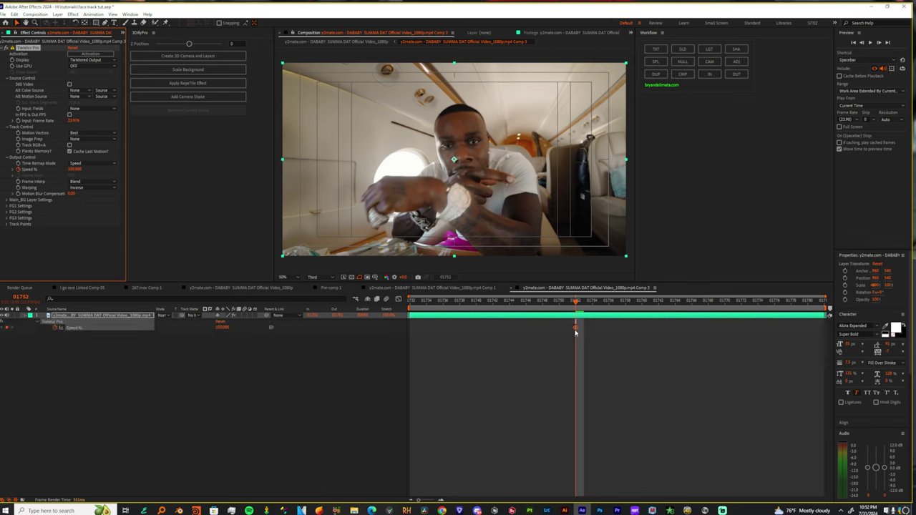
{"action": "left_click_drag", "start_coordinate": [576, 328], "coordinate": [625, 310]}
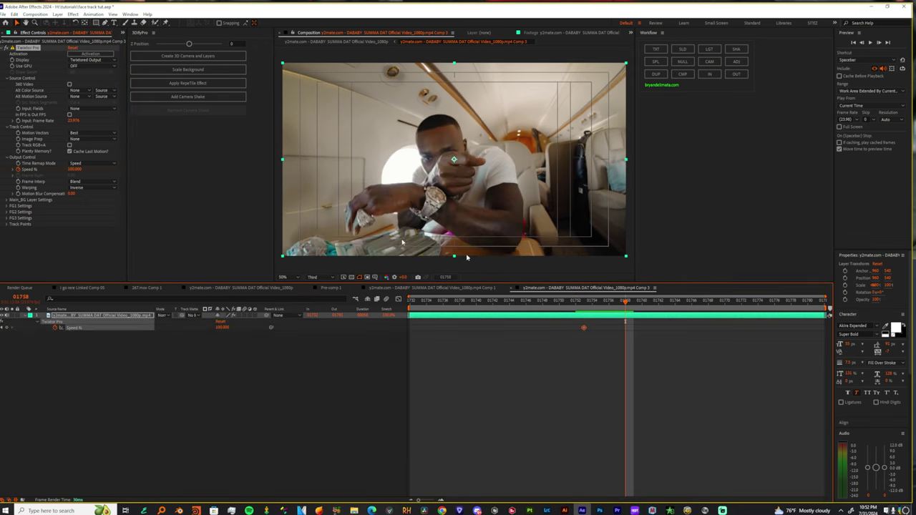
Keyframe Twixtor Pro's Speed % at 55 on frame 01758 and at 10 on frame 01765
{"action": "left_click", "coordinate": [71, 168]}
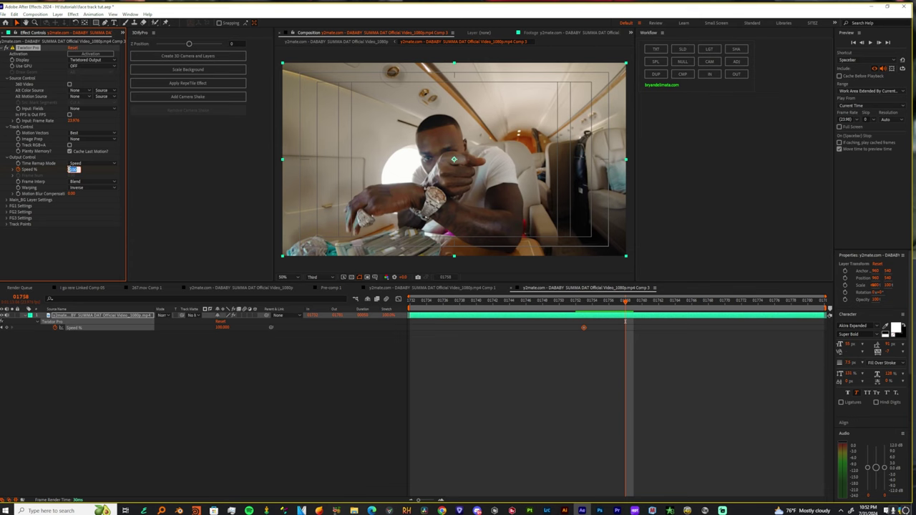
{"action": "key", "text": "Return"}
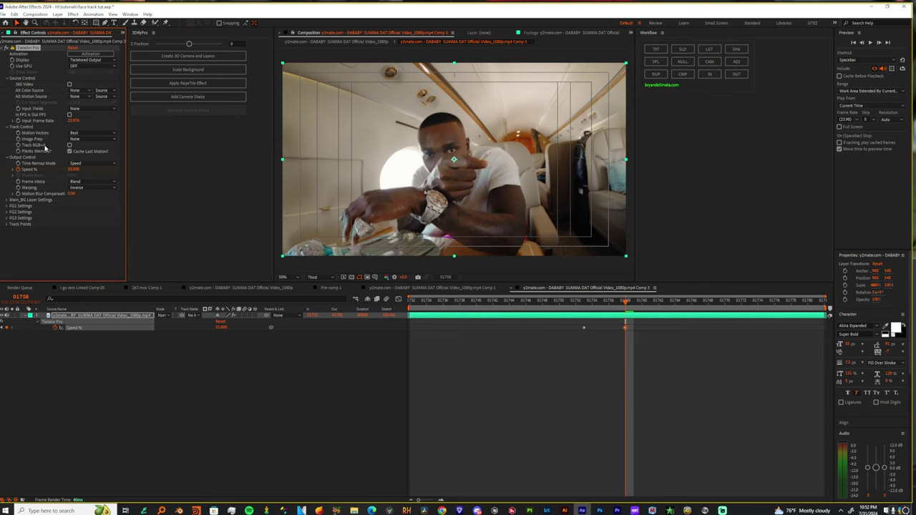
{"action": "left_click_drag", "start_coordinate": [641, 306], "coordinate": [684, 304]}
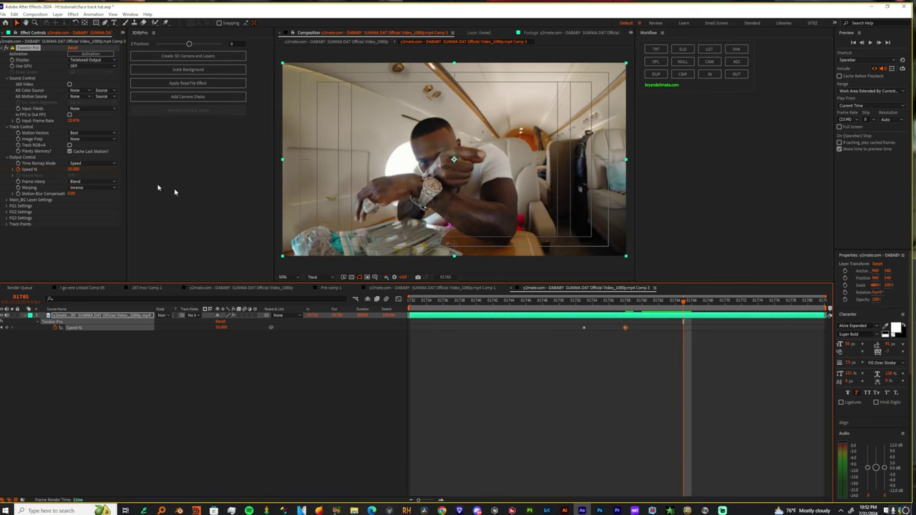
{"action": "left_click", "coordinate": [75, 169]}
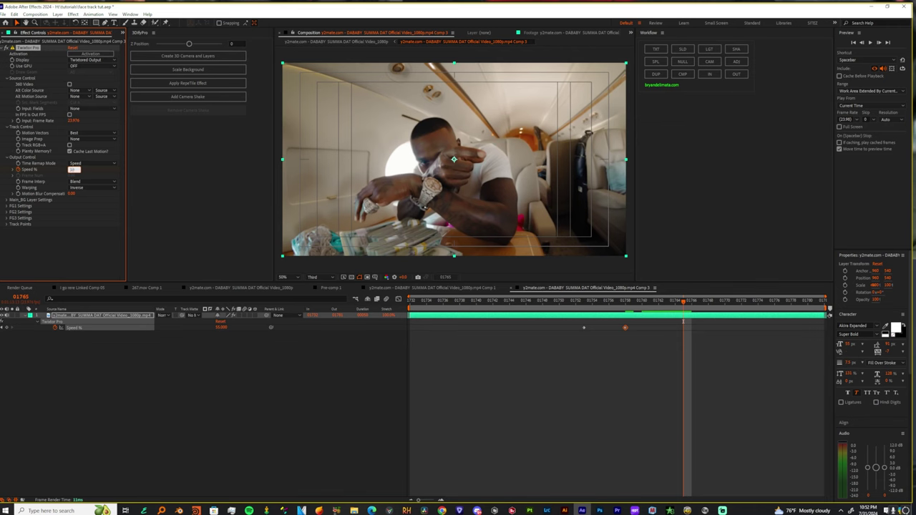
{"action": "key", "text": "Return"}
Easy Ease all Speed % keyframes, adjust their curve and timing in the Graph Editor, and preview the speed ramp
{"action": "left_click", "coordinate": [74, 327]}
{"action": "key", "text": "F9"}
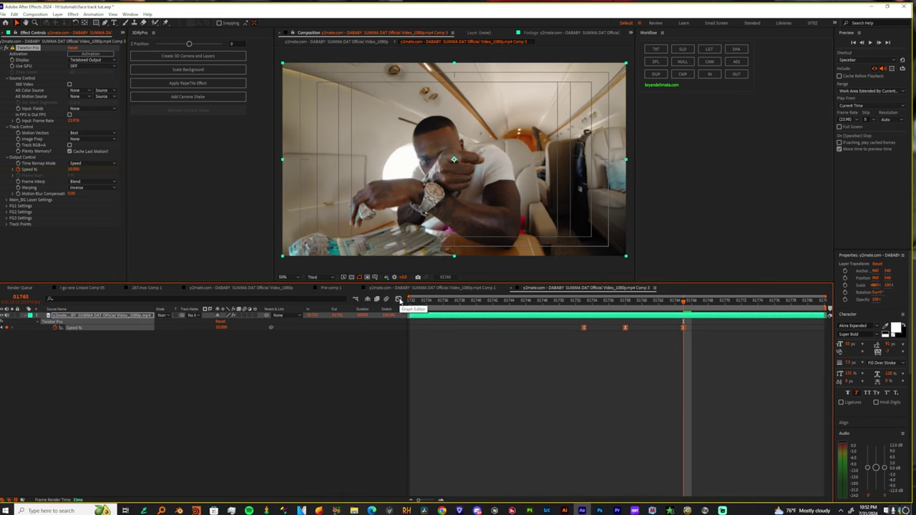
{"action": "left_click", "coordinate": [398, 299]}
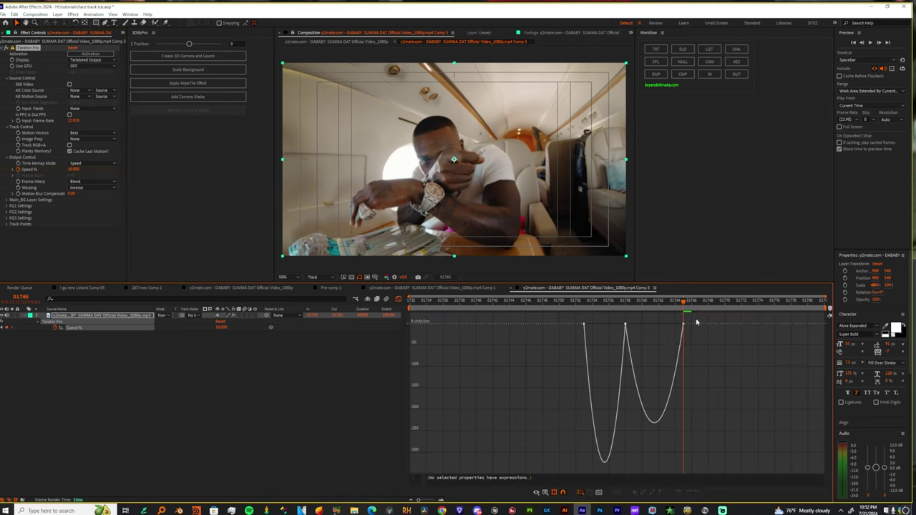
{"action": "left_click_drag", "start_coordinate": [696, 322], "coordinate": [561, 301]}
{"action": "key", "text": "shift+F3"}
{"action": "key", "text": "space"}
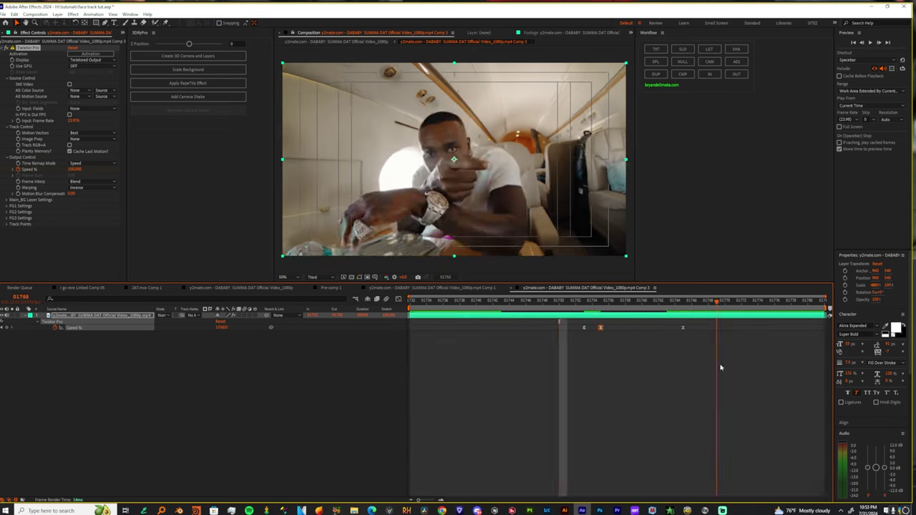
Pre-compose the retimed video layer, moving all attributes into the new composition
{"action": "key", "text": "ctrl+shift+c"}
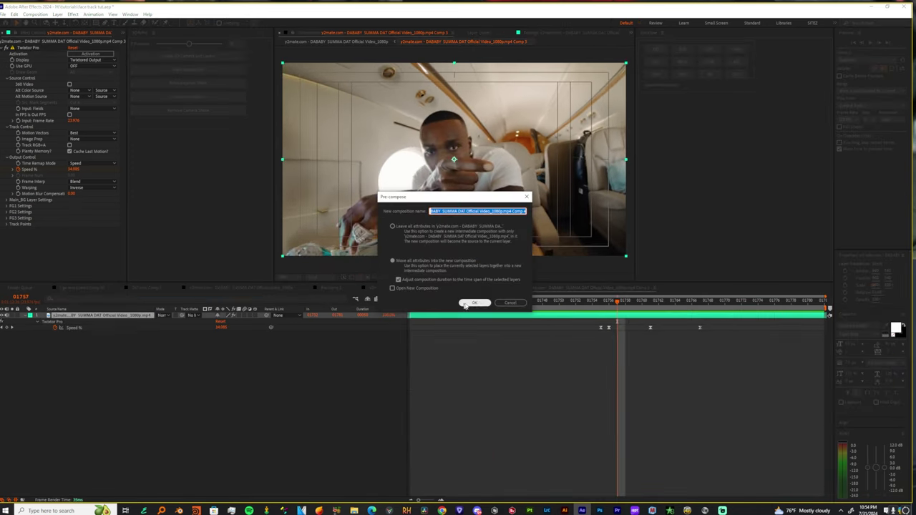
{"action": "left_click", "coordinate": [467, 304]}
{"action": "left_click", "coordinate": [550, 382]}
Split the pre-composed layer at frame 01754, where the slow-motion part begins
{"action": "left_click_drag", "start_coordinate": [584, 305], "coordinate": [583, 329]}
{"action": "left_click", "coordinate": [597, 317]}
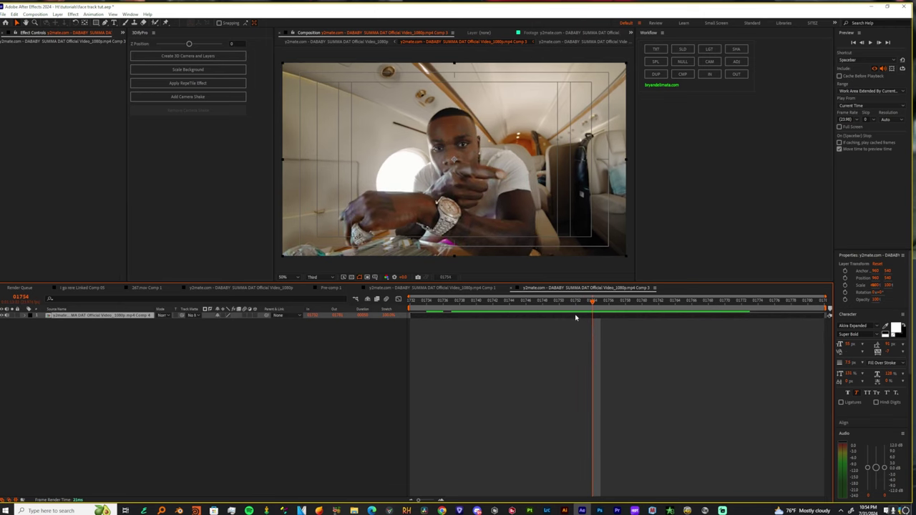
{"action": "key", "text": "ctrl+d"}
Pre-compose the second segment of the split layer with the dialog's current settings
{"action": "right_click", "coordinate": [607, 321]}
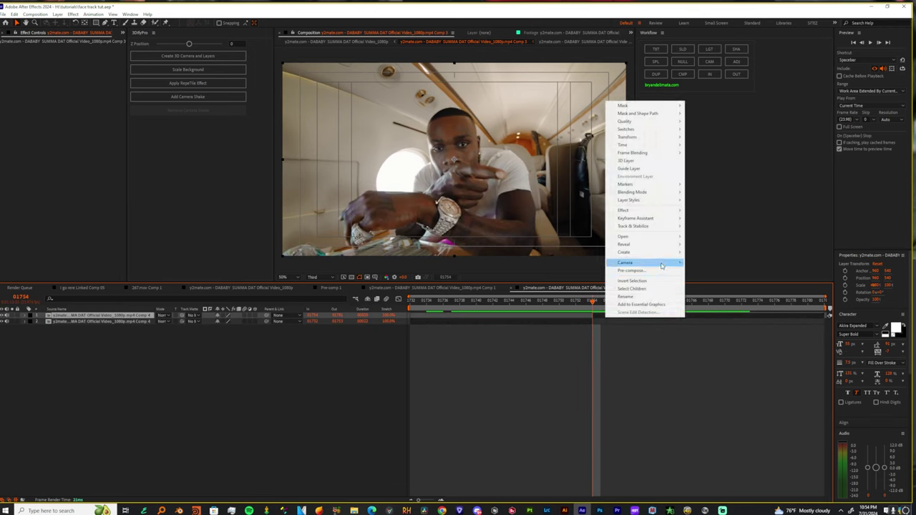
{"action": "left_click", "coordinate": [650, 271]}
{"action": "left_click", "coordinate": [472, 305]}
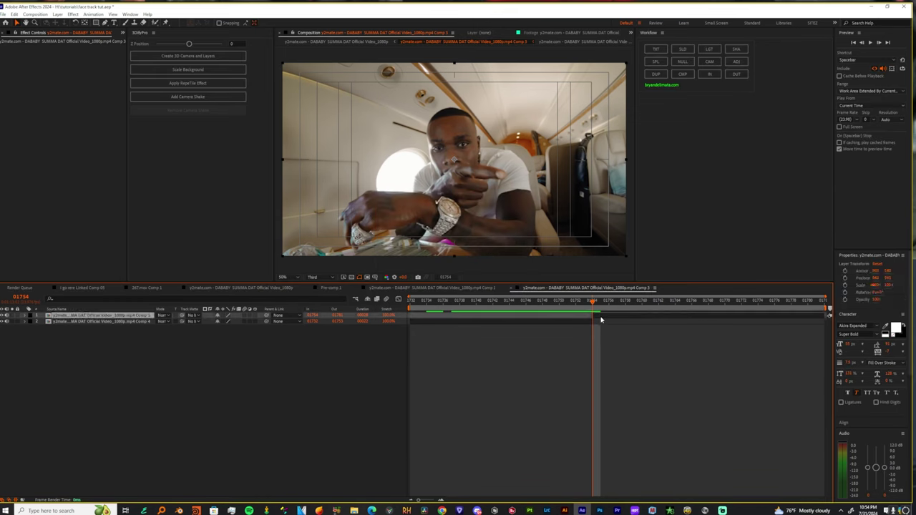
Open the second segment's pre-composition, apply the Mocha AE effect to its layer, and launch the Mocha tracker
{"action": "left_click_drag", "start_coordinate": [576, 309], "coordinate": [435, 321]}
{"action": "left_click", "coordinate": [432, 314]}
{"action": "key", "text": "ctrl+space"}
{"action": "type", "text": "mocha"}
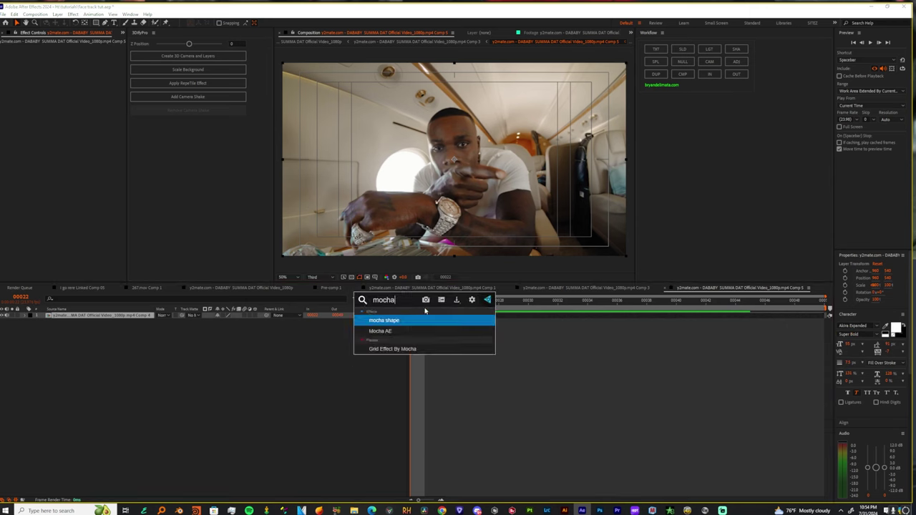
{"action": "left_click", "coordinate": [387, 330]}
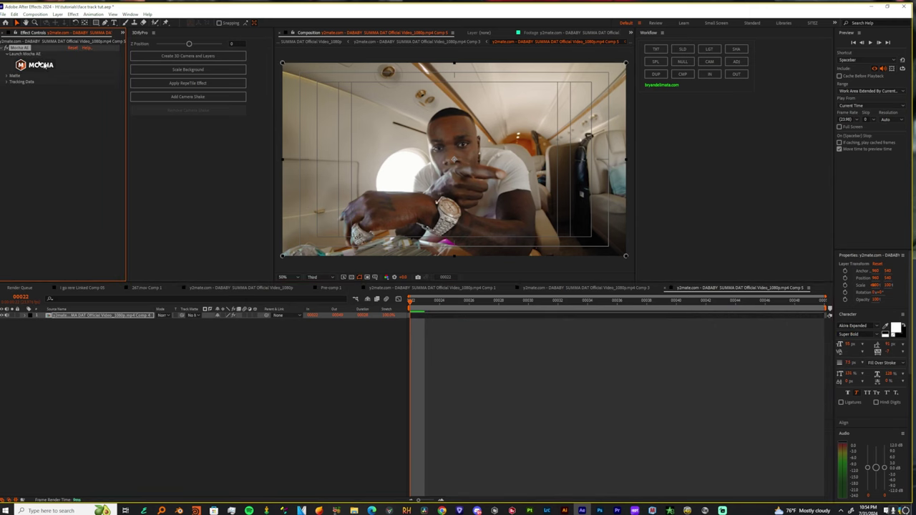
{"action": "left_click", "coordinate": [41, 64]}
{"action": "left_click", "coordinate": [491, 262]}
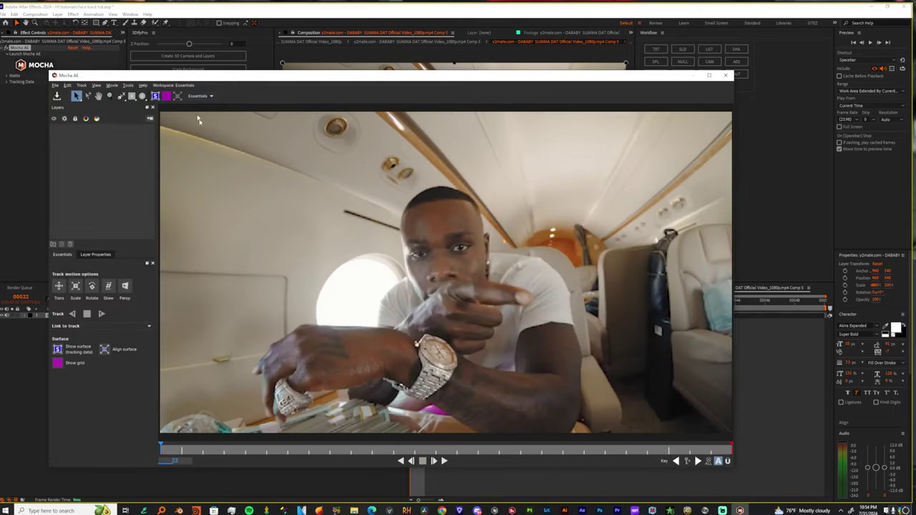
Draw a closed spline around the pointing hand in Mocha AE and track it forward with translation, scale, rotation and skew
{"action": "left_click", "coordinate": [121, 96]}
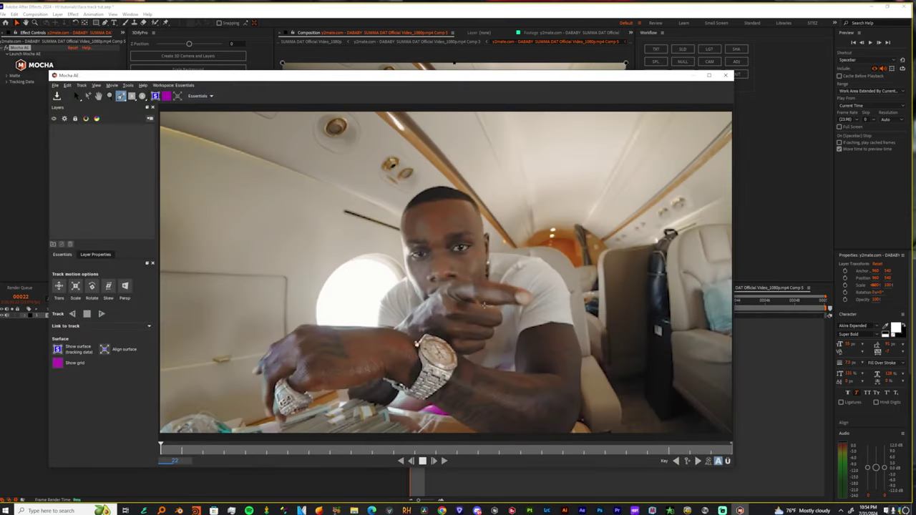
{"action": "left_click", "coordinate": [484, 304]}
{"action": "left_click", "coordinate": [514, 301]}
{"action": "left_click", "coordinate": [510, 320]}
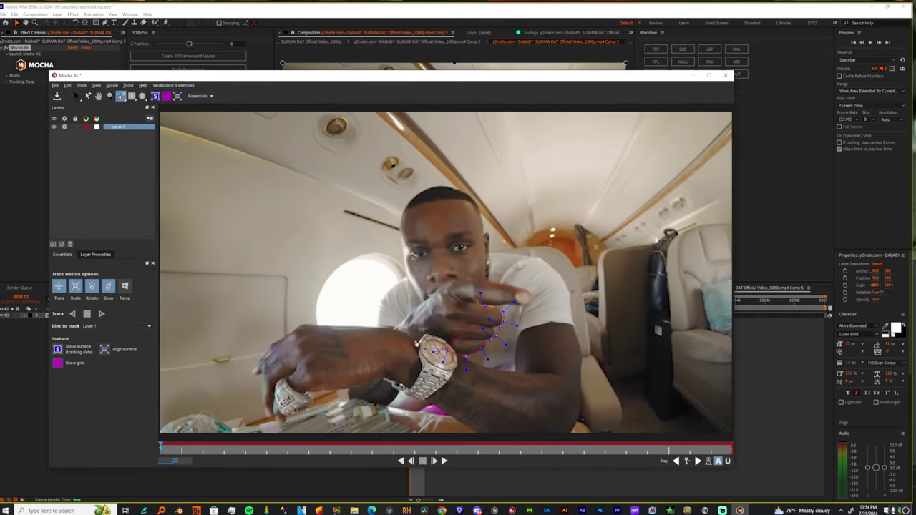
{"action": "left_click", "coordinate": [410, 327]}
{"action": "left_click", "coordinate": [413, 311]}
{"action": "left_click", "coordinate": [438, 289]}
{"action": "left_click", "coordinate": [490, 282]}
{"action": "left_click", "coordinate": [523, 282]}
{"action": "left_click", "coordinate": [528, 303]}
{"action": "left_click", "coordinate": [77, 96]}
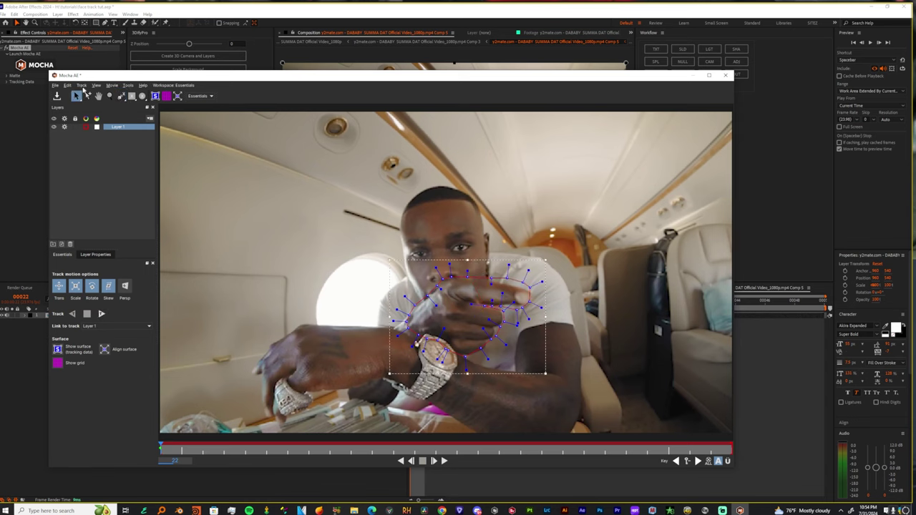
{"action": "left_click", "coordinate": [102, 314]}
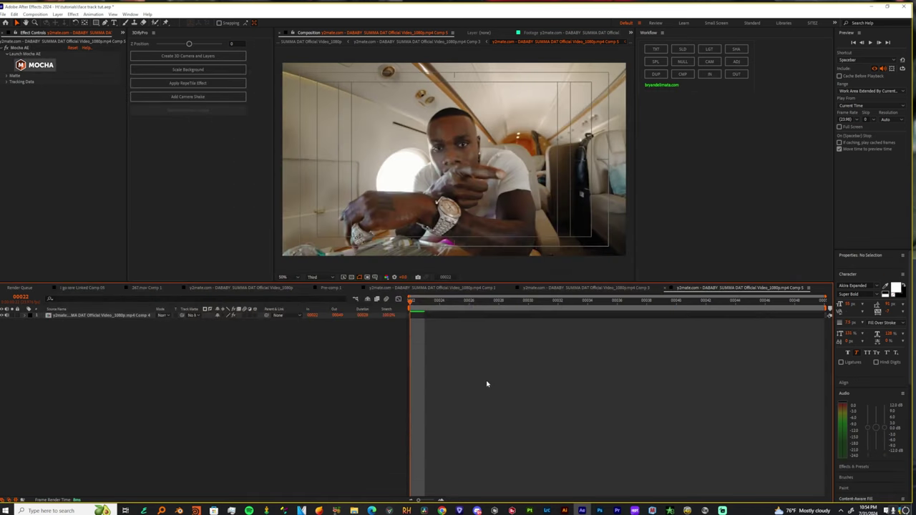
Play and scrub the pre-composition to examine how the pointing hand moves from frame 00022
{"action": "left_click", "coordinate": [420, 316]}
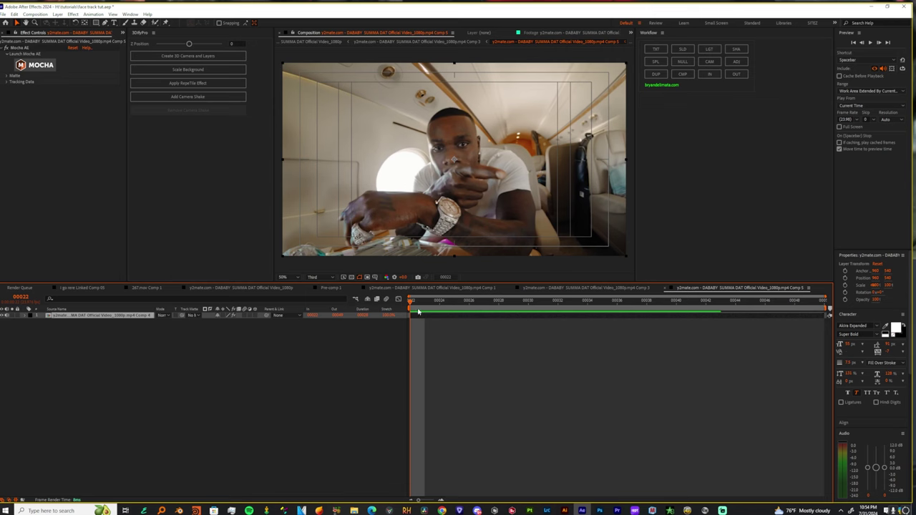
{"action": "left_click_drag", "start_coordinate": [444, 306], "coordinate": [471, 304]}
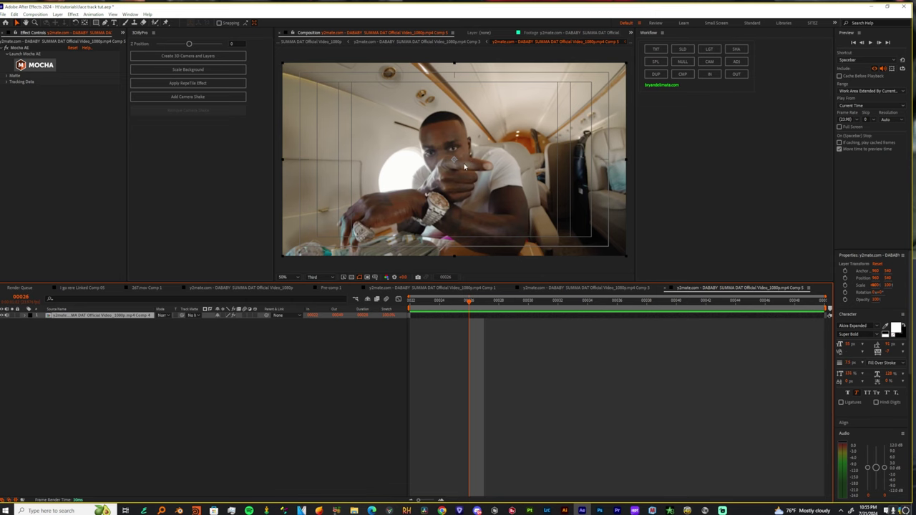
{"action": "left_click", "coordinate": [501, 350]}
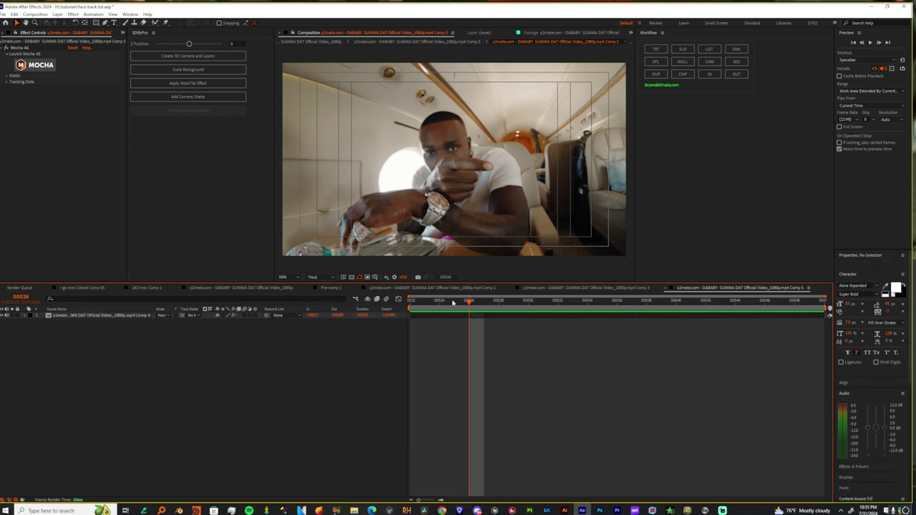
{"action": "key", "text": "space"}
{"action": "key", "text": "space"}
{"action": "left_click_drag", "start_coordinate": [462, 339], "coordinate": [407, 329]}
Duplicate the layer carrying Mocha AE and remove the effect from the upper copy
{"action": "left_click", "coordinate": [432, 316]}
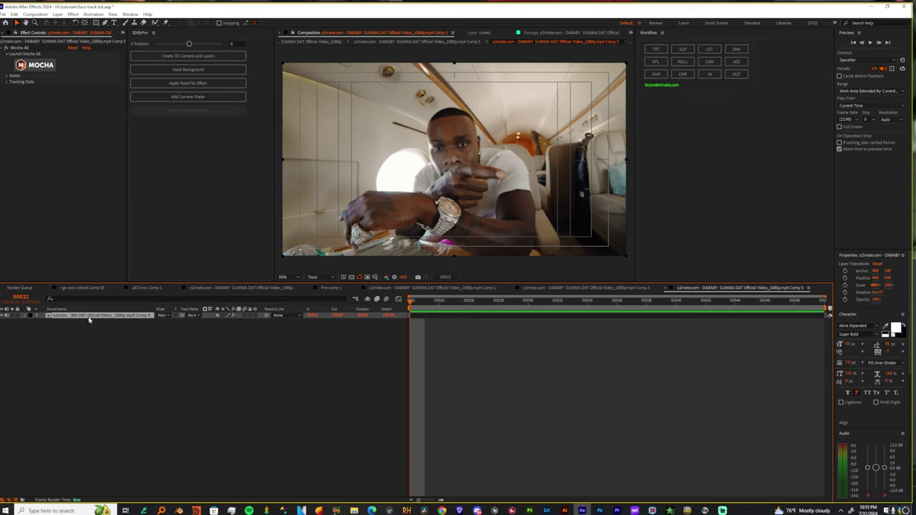
{"action": "key", "text": "ctrl+d"}
{"action": "left_click", "coordinate": [22, 48]}
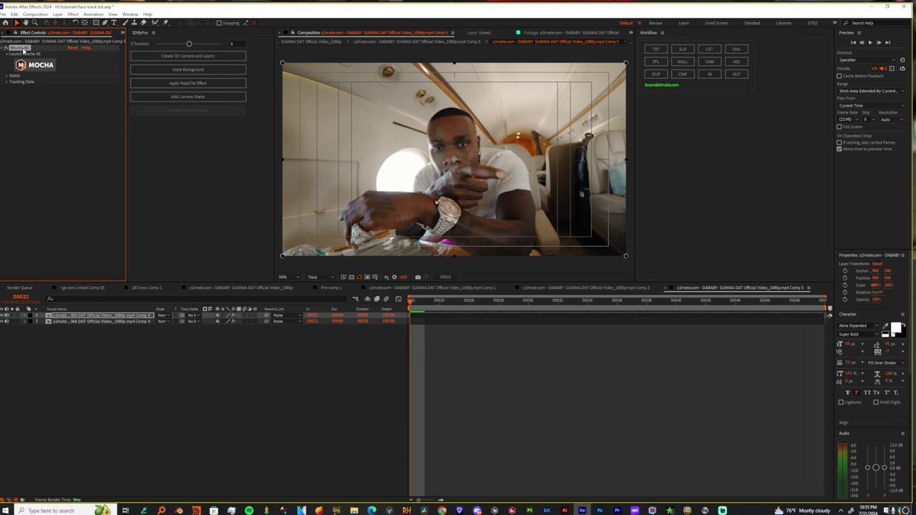
{"action": "key", "text": "Delete"}
Open the upper footage copy in its layer view and paint a Roto Brush foreground stroke over the pointing hand at frame 00022
{"action": "double_click", "coordinate": [420, 322]}
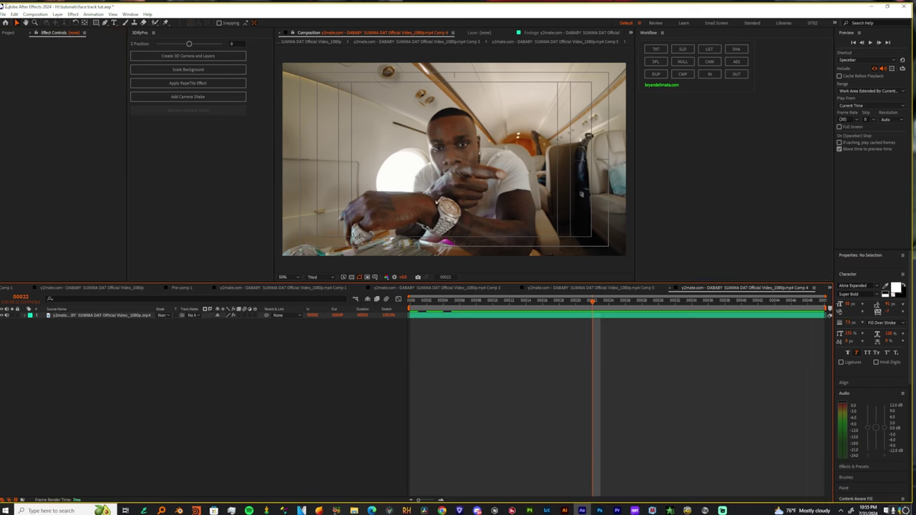
{"action": "left_click", "coordinate": [609, 289]}
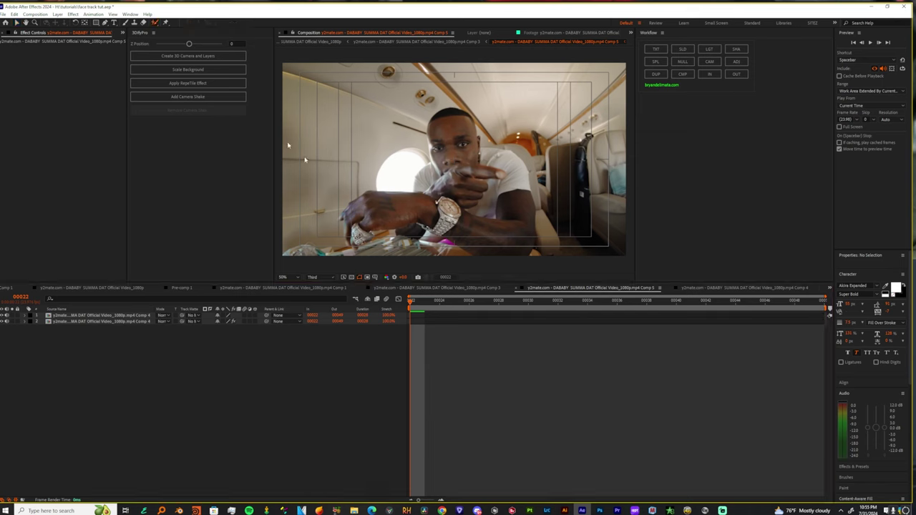
{"action": "double_click", "coordinate": [445, 316], "text": "alt"}
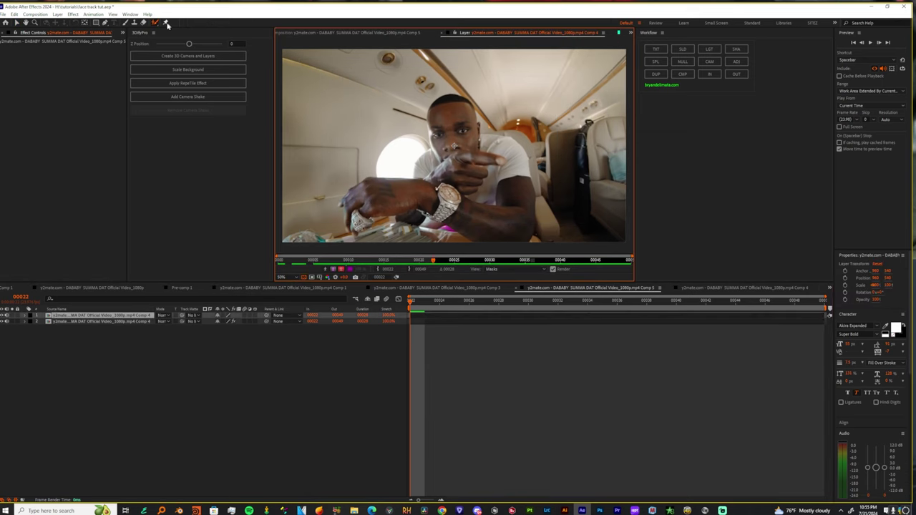
{"action": "left_click_drag", "start_coordinate": [483, 172], "coordinate": [474, 184]}
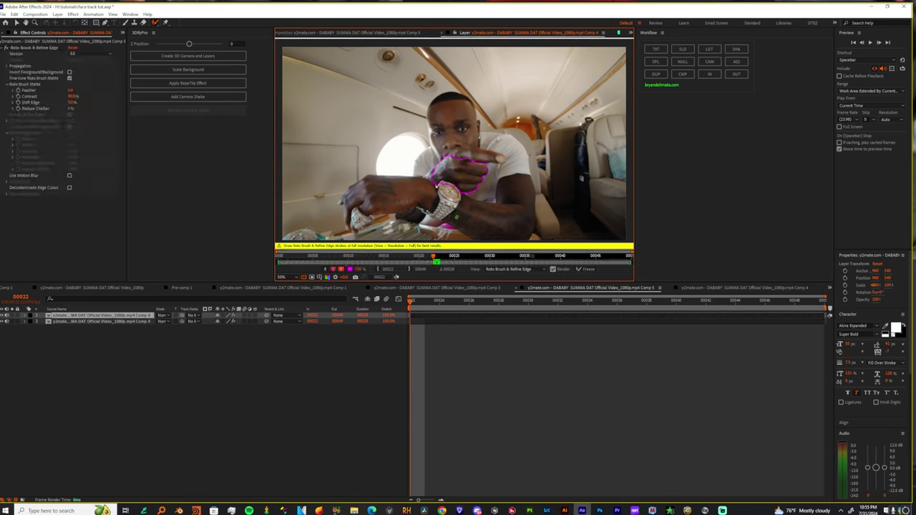
Propagate the Roto Brush selection through the clip to frame 00049, correcting the hand outline with an extra stroke at frame 00027
{"action": "key", "text": "space"}
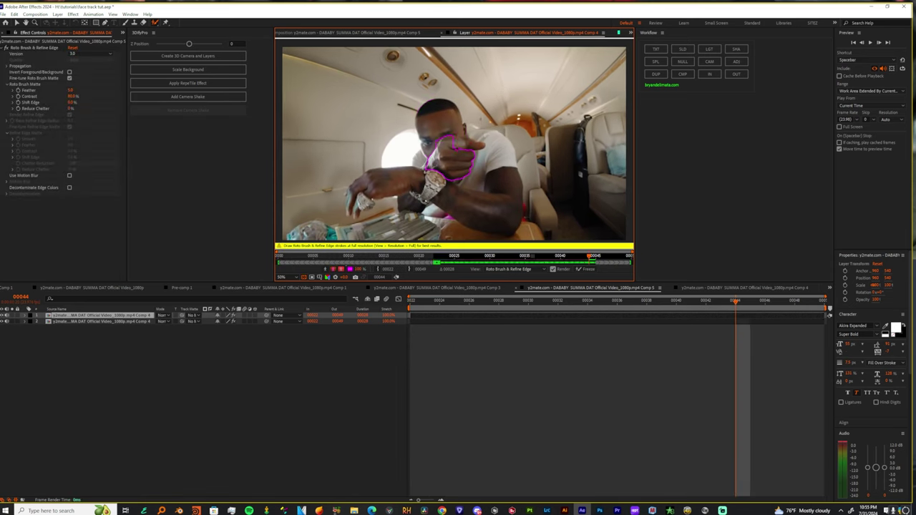
{"action": "left_click_drag", "start_coordinate": [470, 152], "coordinate": [470, 152]}
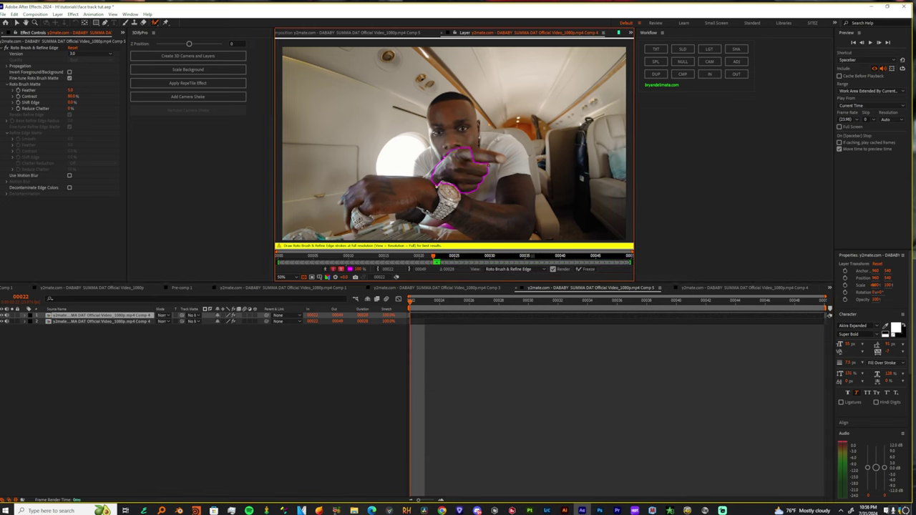
{"action": "key", "text": "space"}
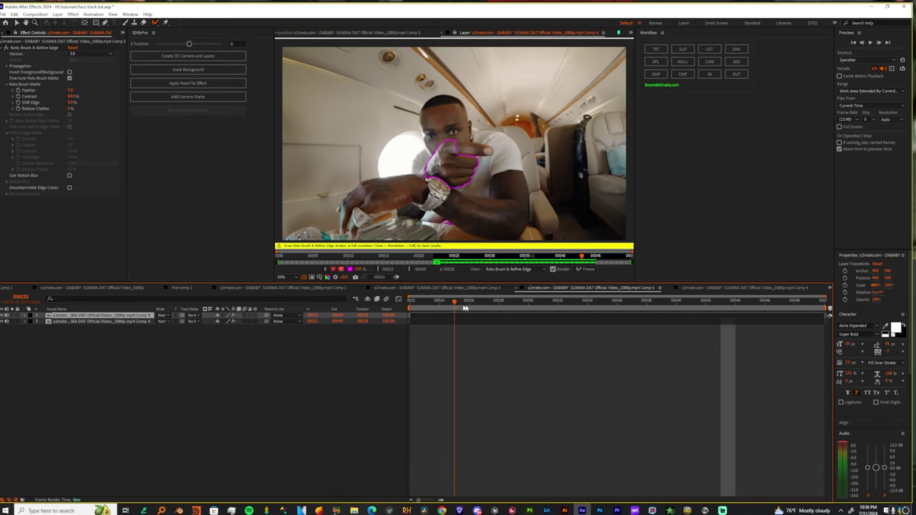
{"action": "key", "text": "space"}
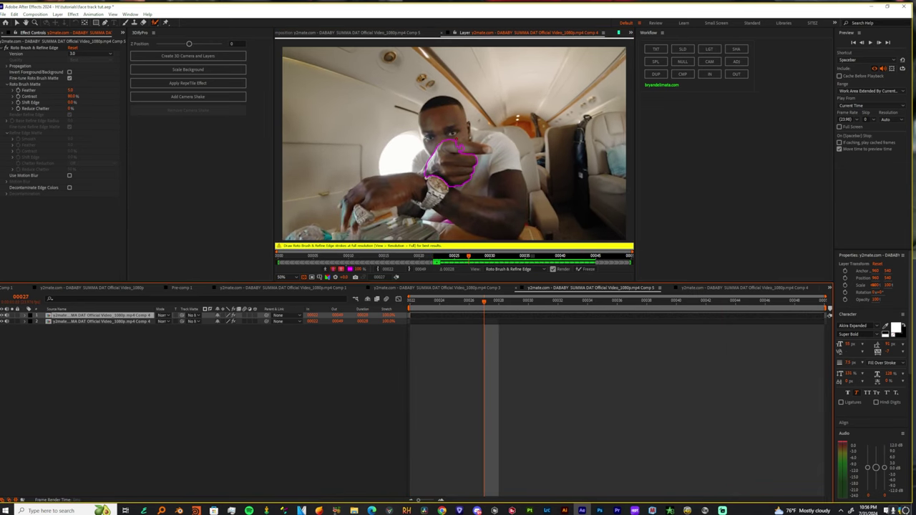
{"action": "left_click", "coordinate": [461, 147]}
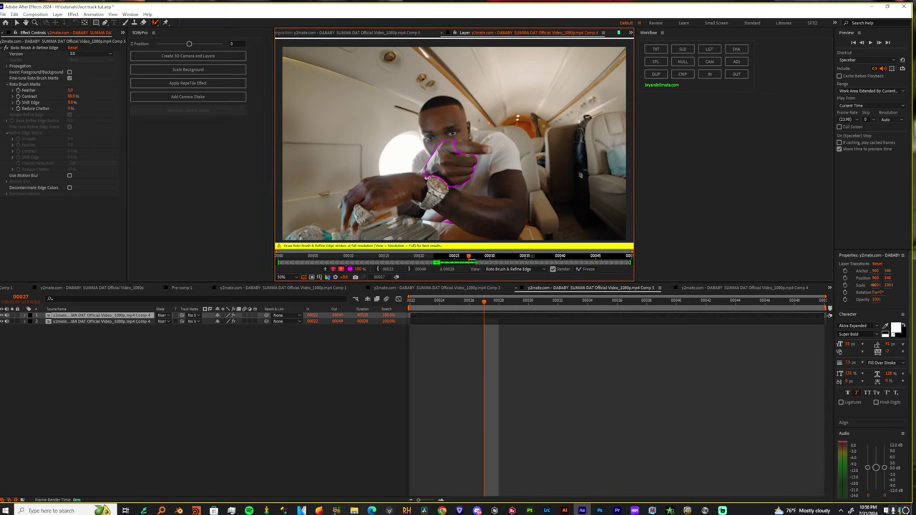
{"action": "key", "text": "space"}
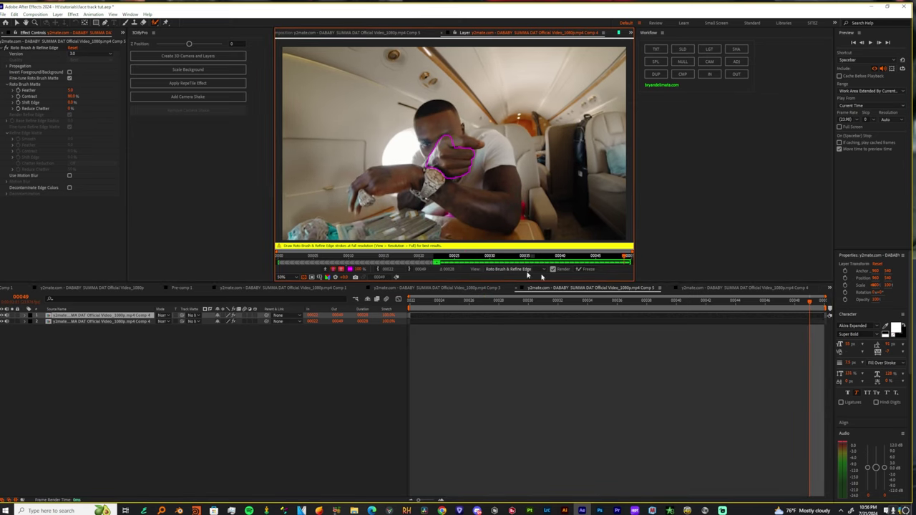
Freeze the Roto Brush matte and return to the composition at frame 00022
{"action": "left_click", "coordinate": [584, 269]}
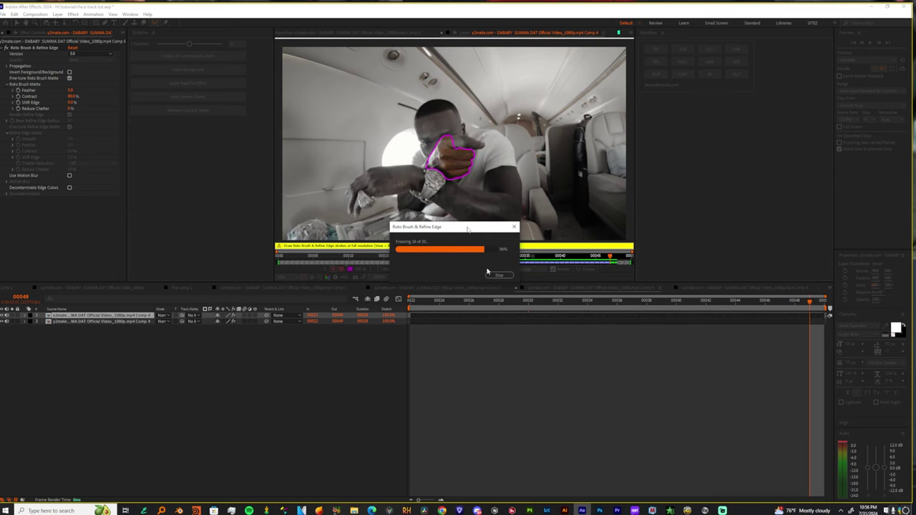
{"action": "left_click", "coordinate": [321, 34]}
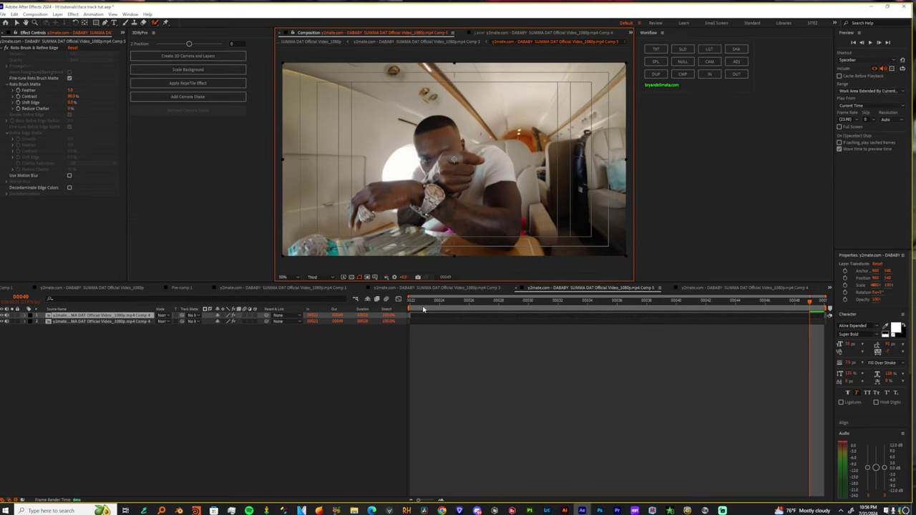
{"action": "left_click_drag", "start_coordinate": [424, 305], "coordinate": [411, 324]}
Add a new solid between the two footage layers and apply the Element effect to it
{"action": "left_click", "coordinate": [413, 322]}
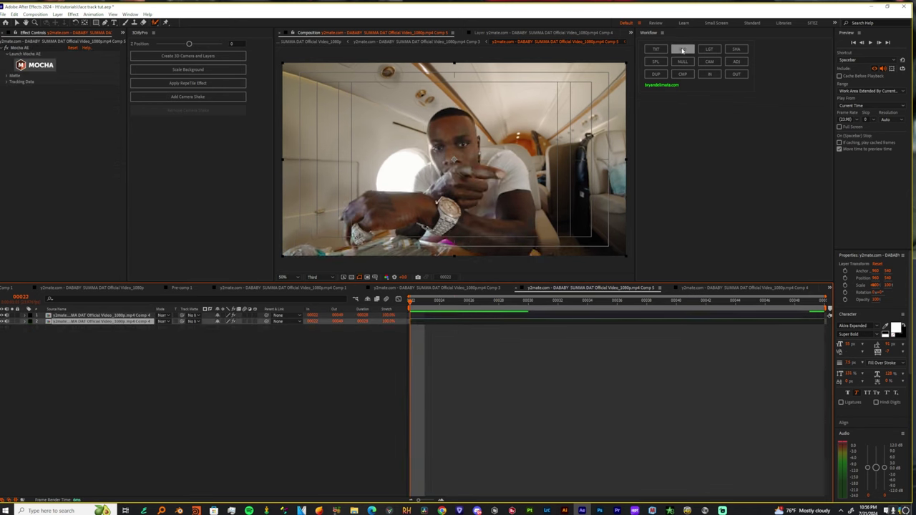
{"action": "left_click", "coordinate": [682, 50]}
{"action": "key", "text": "ctrl+space"}
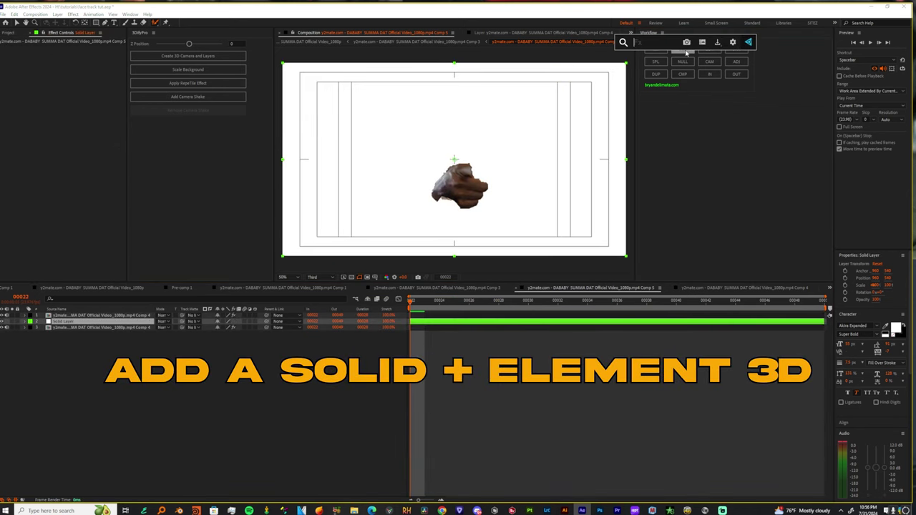
{"action": "type", "text": "element"}
{"action": "key", "text": "Return"}
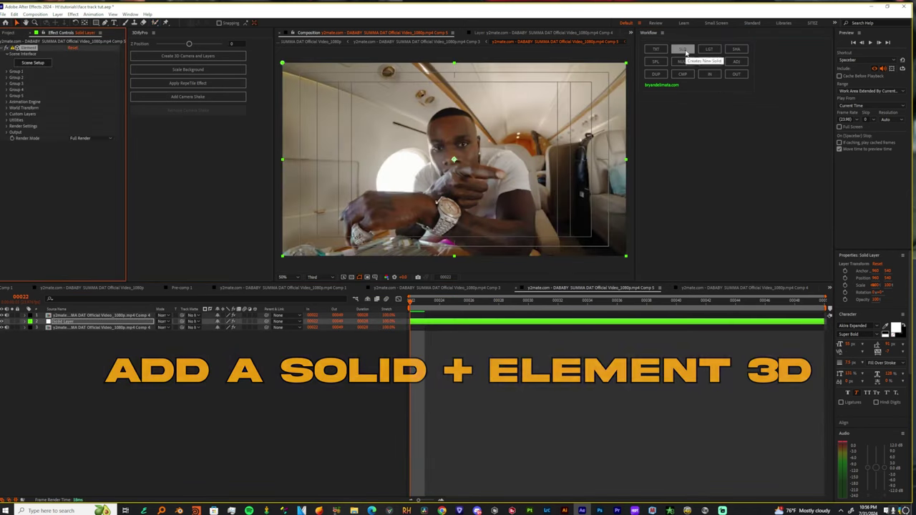
Load the handgun model from the Projectile_Weapons library into the Element scene and accept the scene setup
{"action": "left_click", "coordinate": [107, 127]}
{"action": "left_click", "coordinate": [736, 95]}
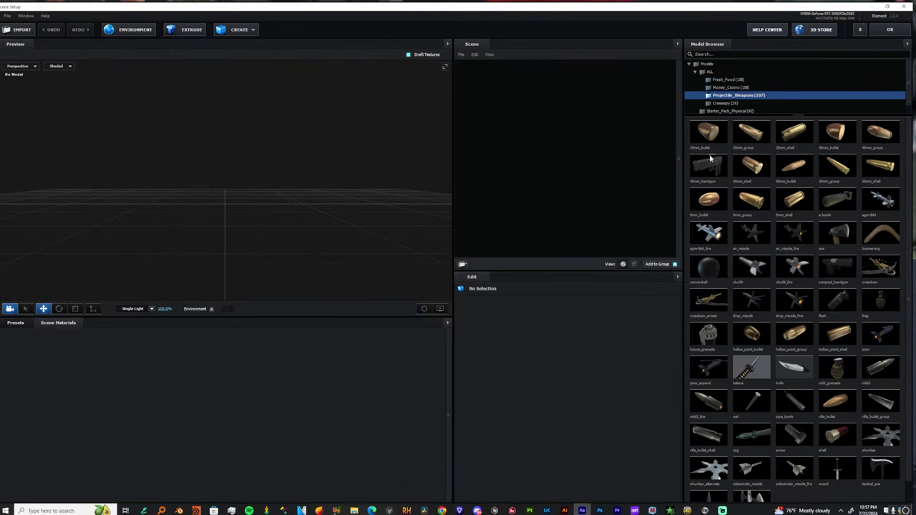
{"action": "left_click", "coordinate": [708, 165]}
{"action": "left_click_drag", "start_coordinate": [306, 200], "coordinate": [382, 292]}
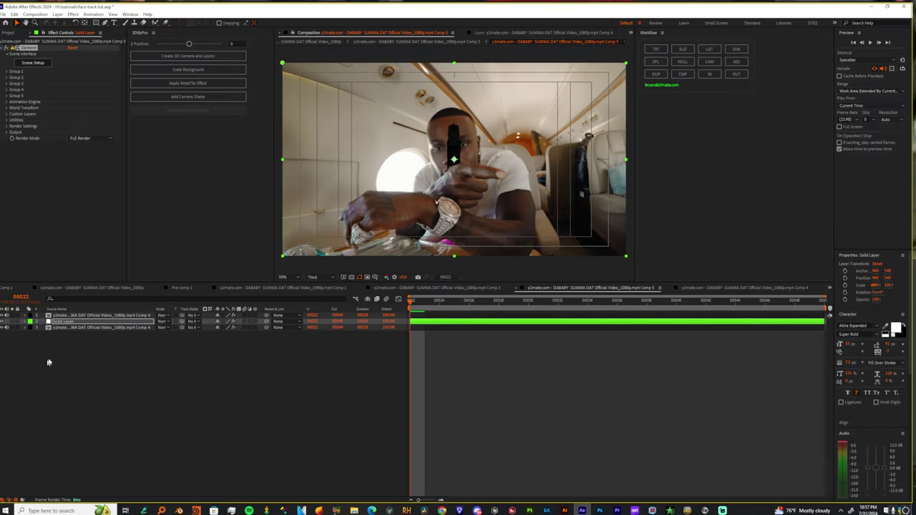
Create the track data for the hand track in Mocha AE on the lowest footage layer
{"action": "left_click", "coordinate": [63, 327]}
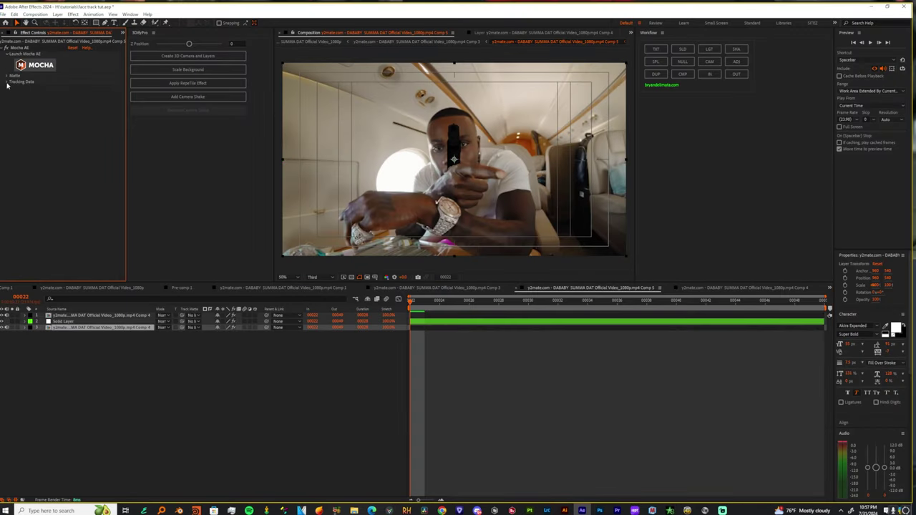
{"action": "left_click", "coordinate": [6, 82]}
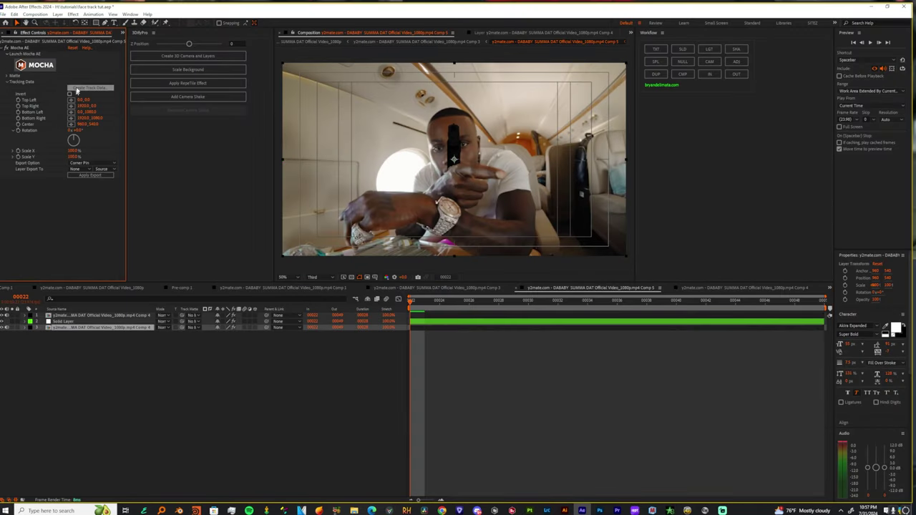
{"action": "left_click", "coordinate": [90, 87]}
{"action": "left_click", "coordinate": [131, 137]}
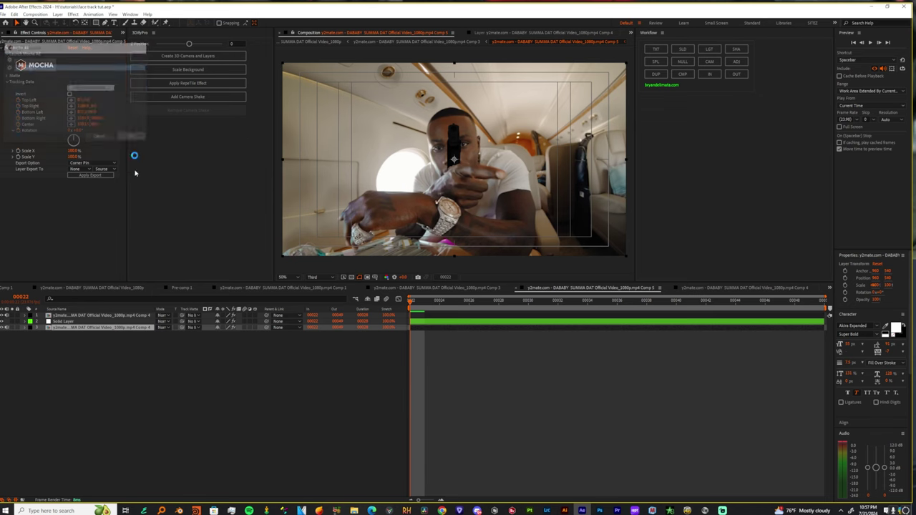
Set the Mocha AE export option to Transform and choose the solid layer as the export target
{"action": "left_click", "coordinate": [92, 163]}
{"action": "left_click", "coordinate": [86, 183]}
{"action": "left_click", "coordinate": [75, 170]}
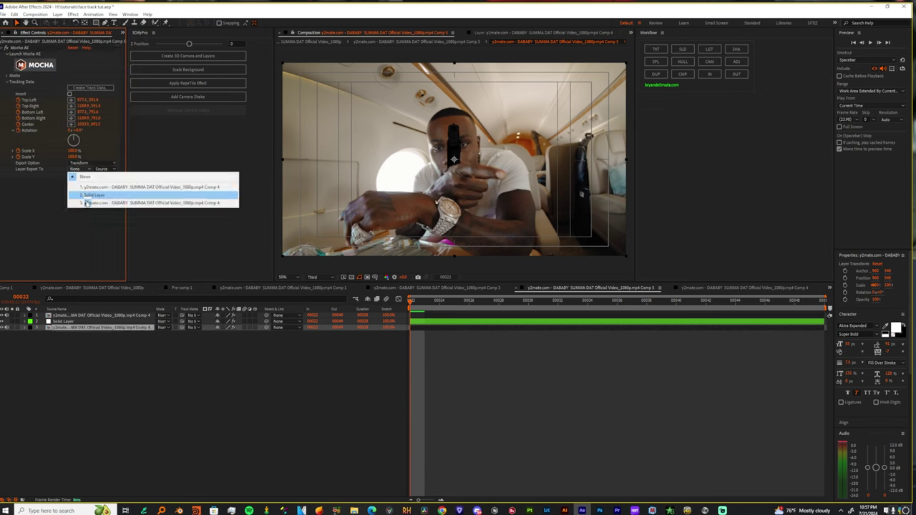
{"action": "left_click", "coordinate": [93, 186]}
{"action": "left_click", "coordinate": [86, 169]}
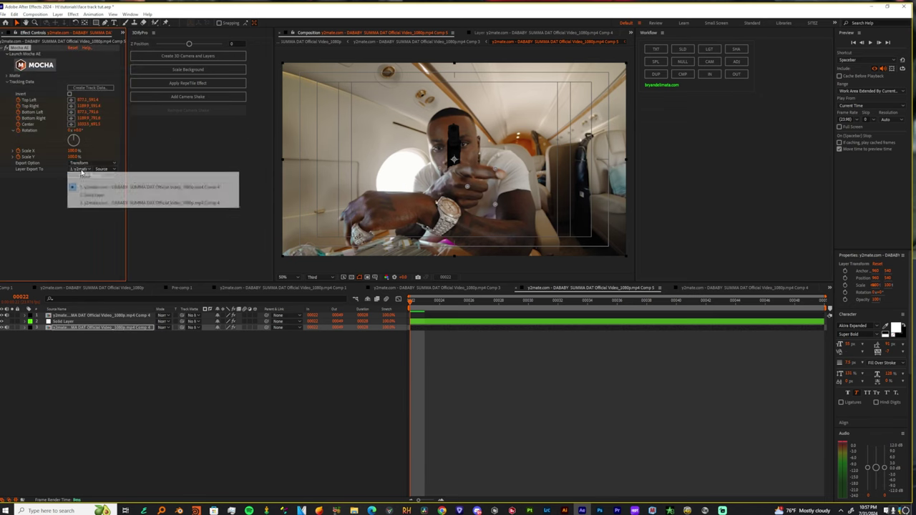
{"action": "left_click", "coordinate": [87, 196]}
Rename the Element solid layer as prop gun
{"action": "right_click", "coordinate": [75, 322]}
{"action": "left_click", "coordinate": [102, 301]}
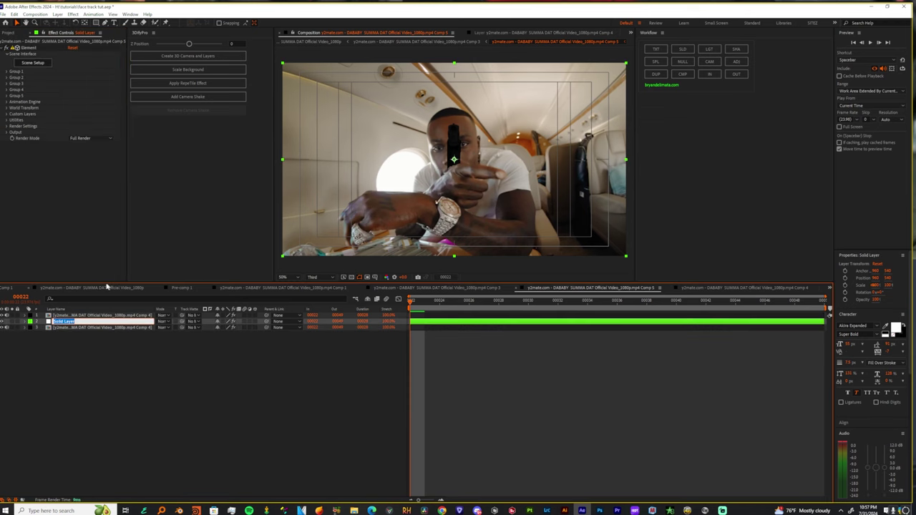
{"action": "type", "text": "prop gun"}
{"action": "key", "text": "Return"}
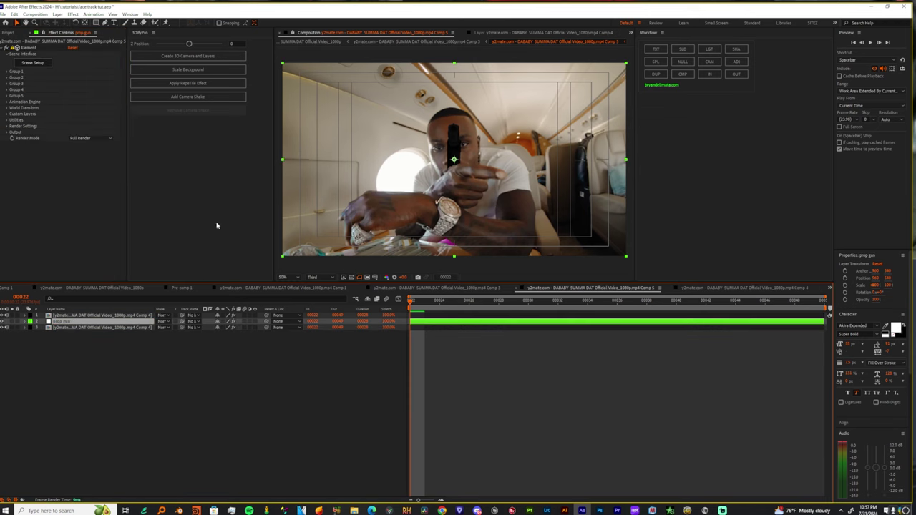
Apply the Mocha AE transform export to the prop gun layer and check the tracked gun at frame 00027
{"action": "left_click", "coordinate": [54, 328]}
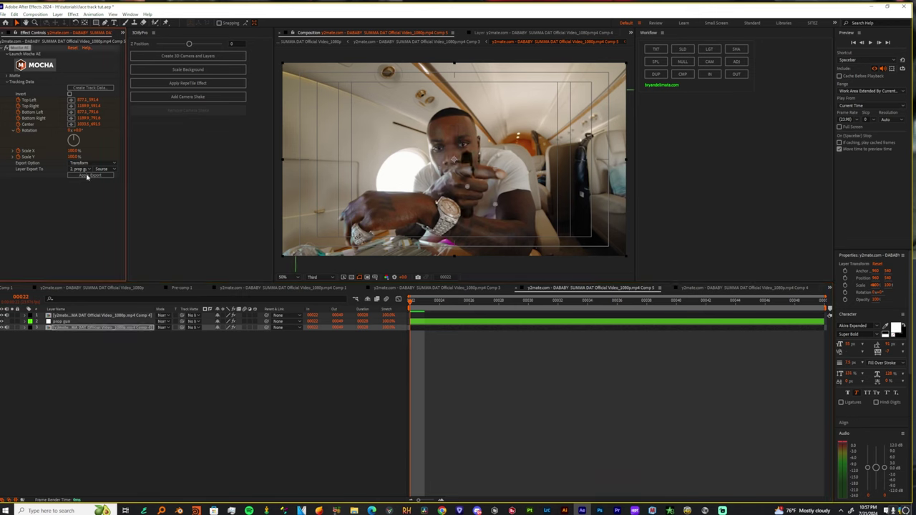
{"action": "left_click_drag", "start_coordinate": [416, 306], "coordinate": [477, 322]}
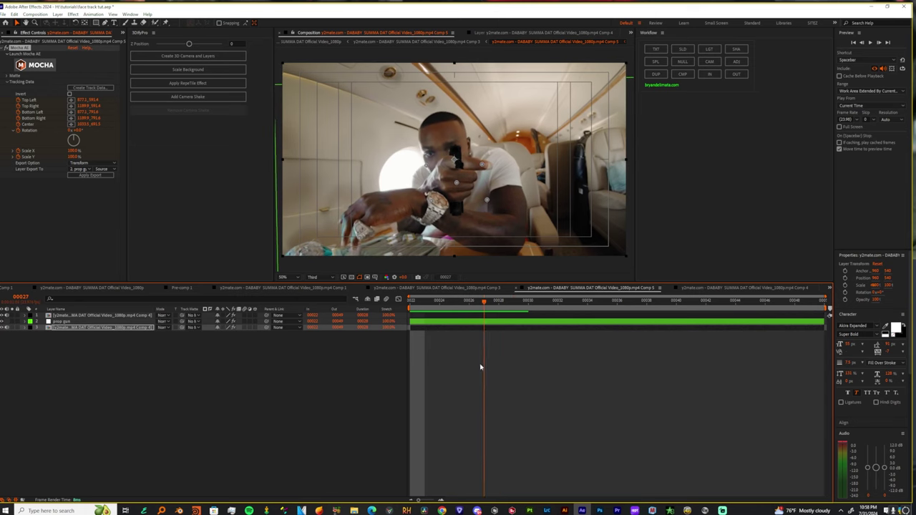
{"action": "left_click_drag", "start_coordinate": [480, 367], "coordinate": [480, 367]}
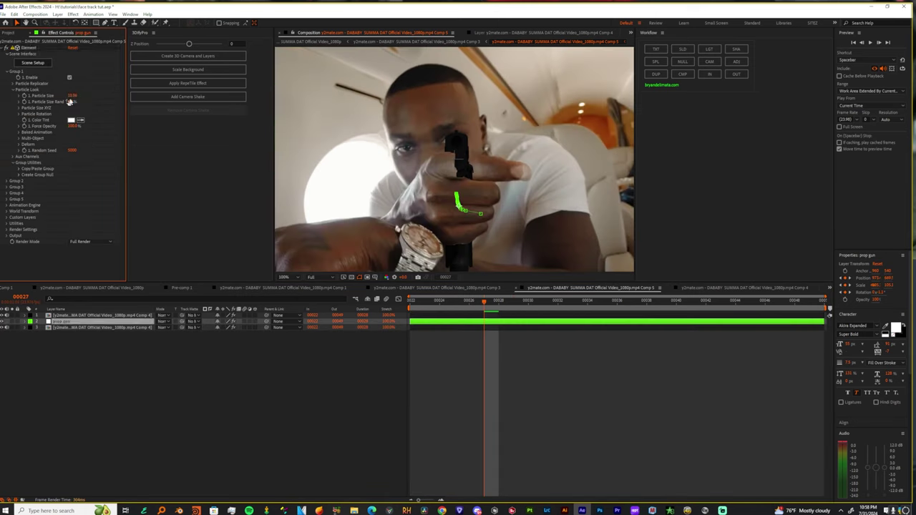
Set the gun's Element Group 1 particle size to 11 and its X rotation to 4°
{"action": "mouse_move", "coordinate": [73, 96]}
{"action": "left_mouse_down"}
{"action": "mouse_move", "coordinate": [89, 96]}
{"action": "mouse_move", "coordinate": [82, 102]}
{"action": "left_mouse_up"}
{"action": "scroll", "coordinate": [325, 84], "scroll_direction": "down", "scroll_amount": 1}
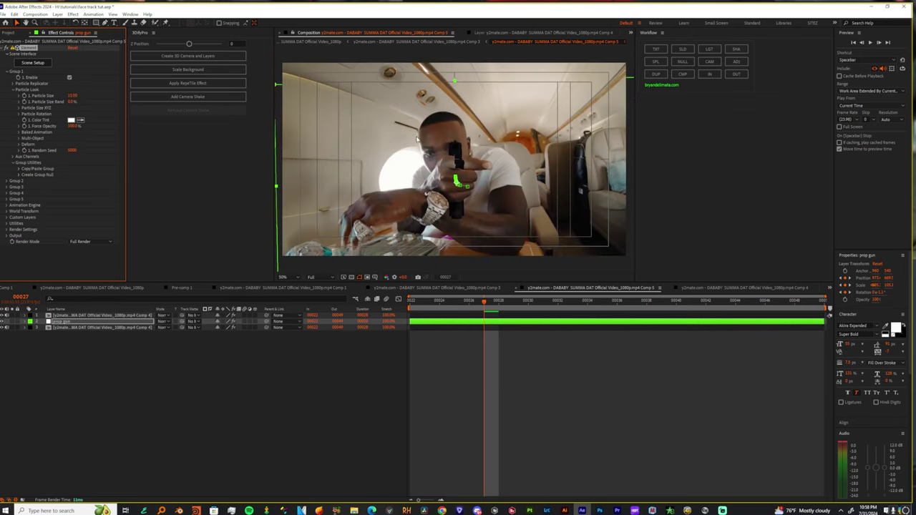
{"action": "key", "text": "."}
{"action": "left_click", "coordinate": [18, 113]}
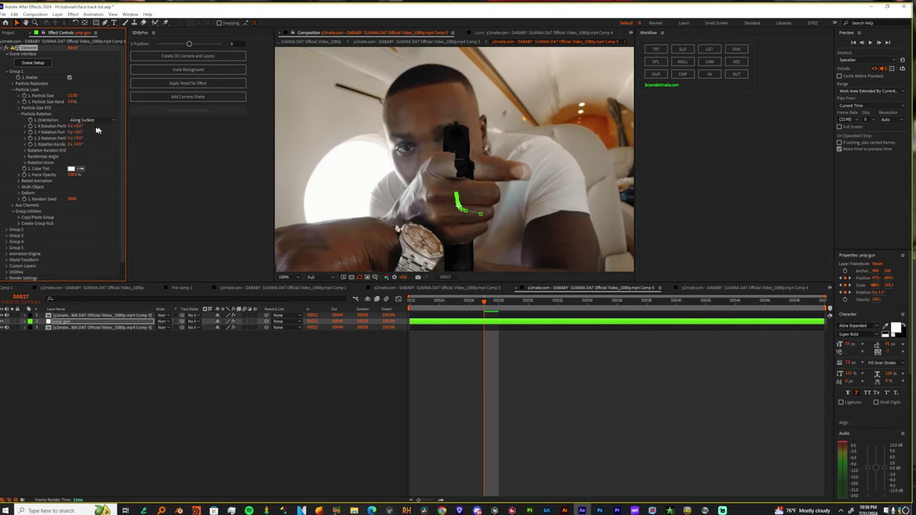
{"action": "left_click_drag", "start_coordinate": [78, 126], "coordinate": [79, 126]}
Set the gun's Group 1 Position XY to 979, 466 so it sits in the hand, and preview the motion
{"action": "left_click", "coordinate": [14, 84]}
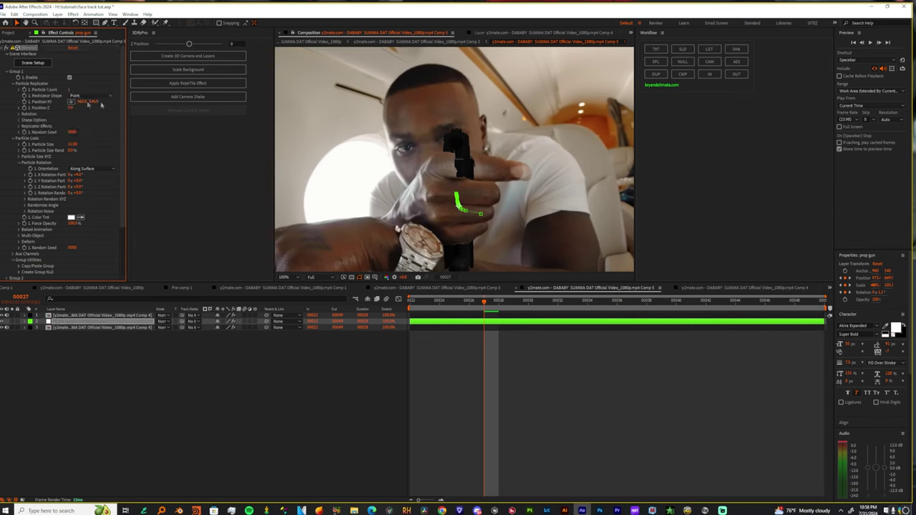
{"action": "mouse_move", "coordinate": [82, 102]}
{"action": "left_mouse_down"}
{"action": "mouse_move", "coordinate": [150, 107]}
{"action": "mouse_move", "coordinate": [93, 104]}
{"action": "left_mouse_up"}
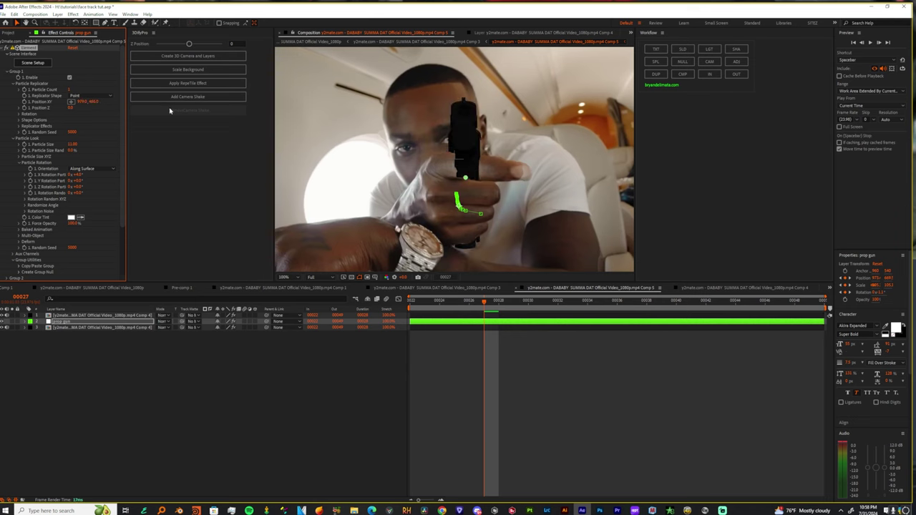
{"action": "scroll", "coordinate": [435, 178], "scroll_direction": "down", "scroll_amount": 3}
{"action": "scroll", "coordinate": [469, 194], "scroll_direction": "up", "scroll_amount": 3}
{"action": "key", "text": "space"}
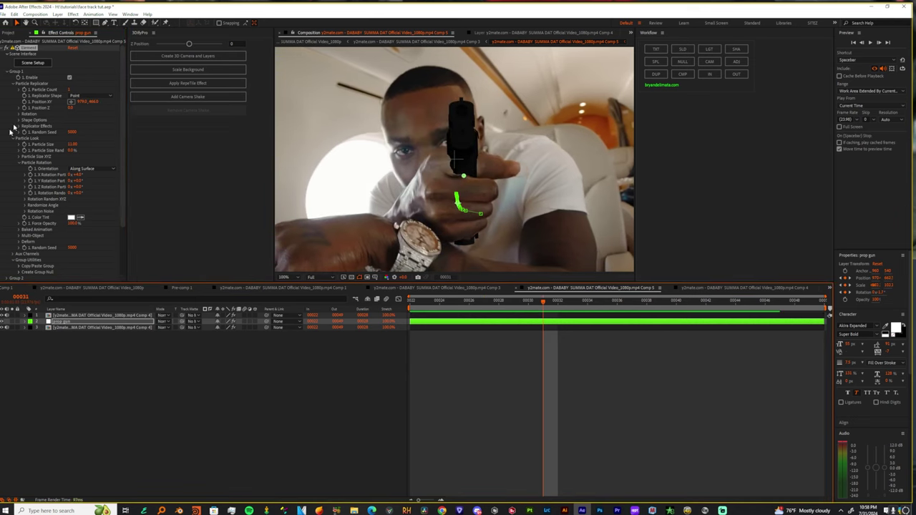
Keyframe the gun's Position XY and X, Y and Z particle rotations, placing the keyframes at frame 00022
{"action": "left_click", "coordinate": [45, 126]}
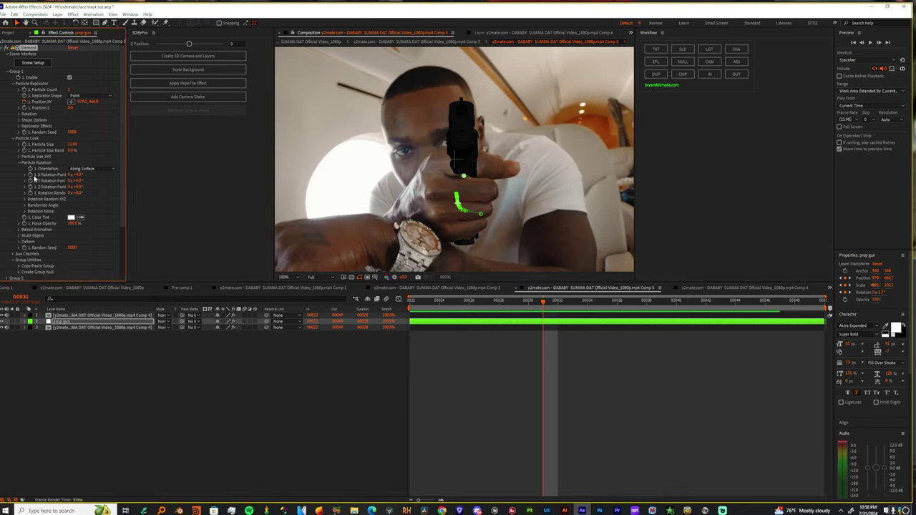
{"action": "key", "text": "u"}
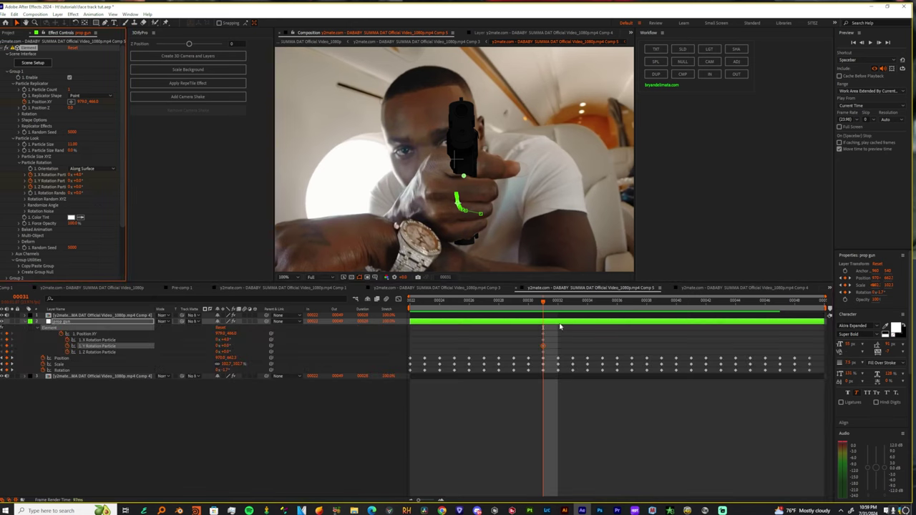
{"action": "left_click_drag", "start_coordinate": [560, 330], "coordinate": [410, 338]}
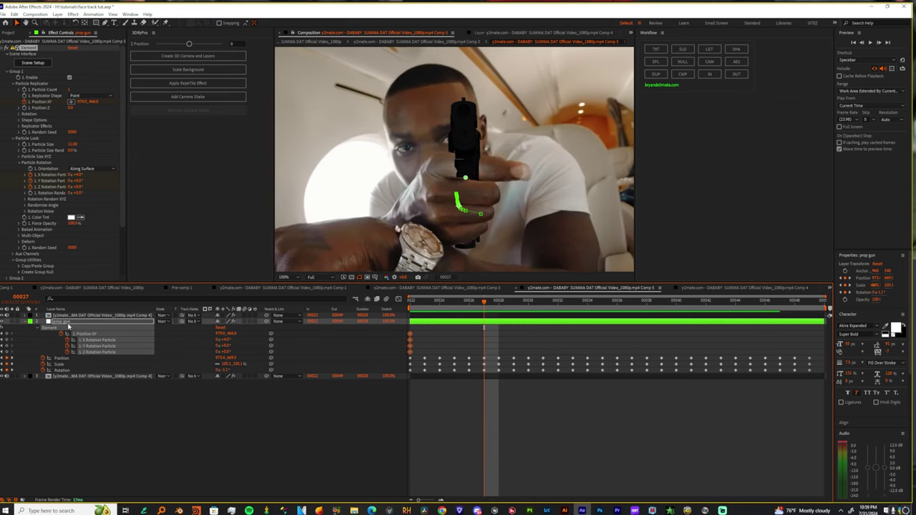
Animate the gun's particle size from 0 at frame 00022 to 11 at frame 00030 with an eased speed curve, and preview it
{"action": "left_click", "coordinate": [67, 325]}
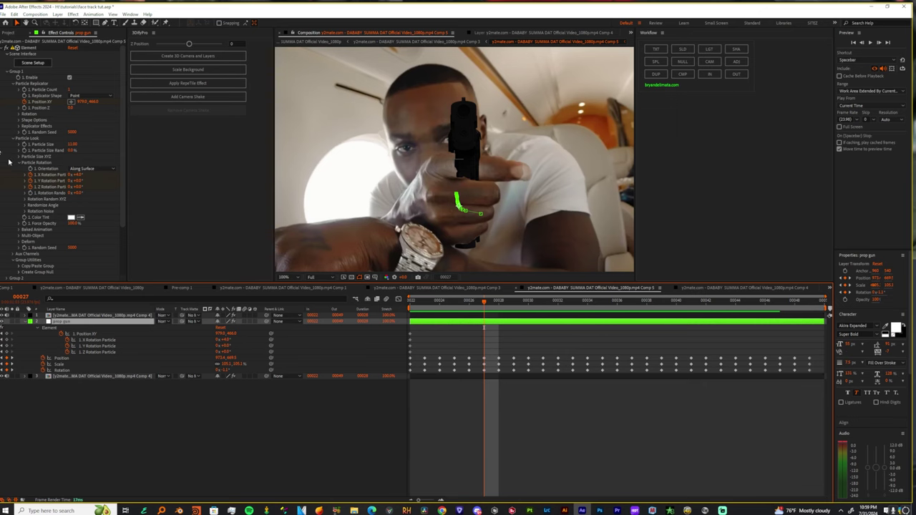
{"action": "left_click", "coordinate": [25, 146]}
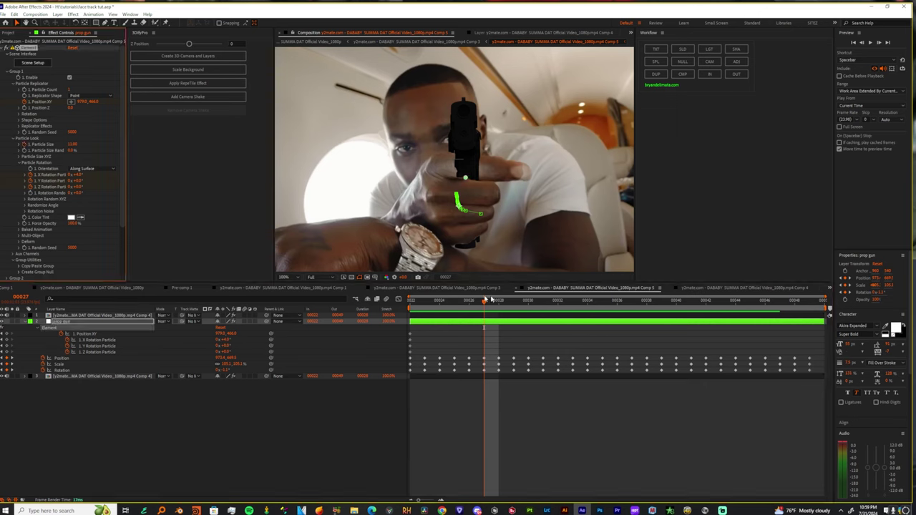
{"action": "left_click_drag", "start_coordinate": [484, 340], "coordinate": [527, 341]}
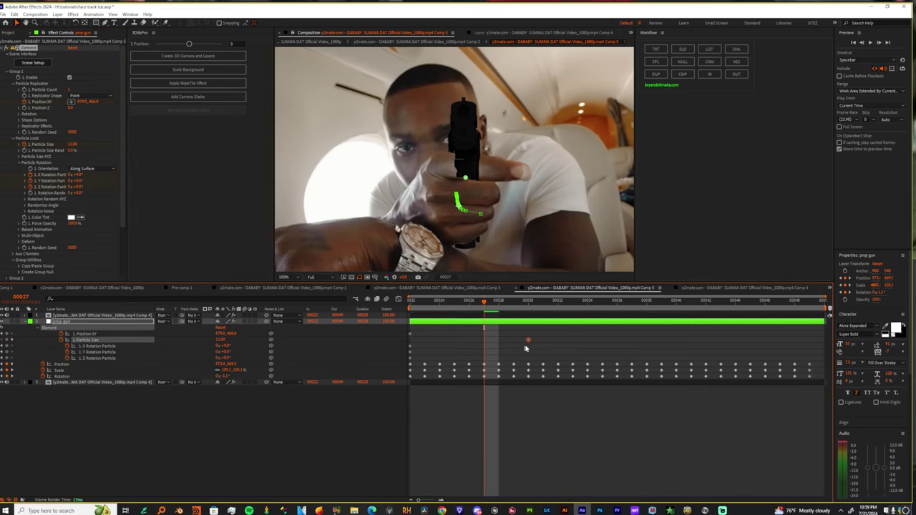
{"action": "key", "text": "Home"}
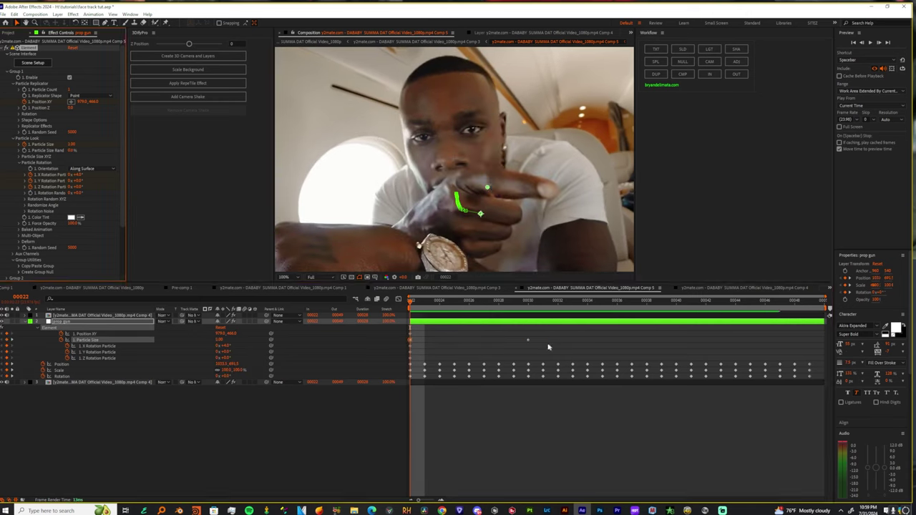
{"action": "key", "text": "shift+F3"}
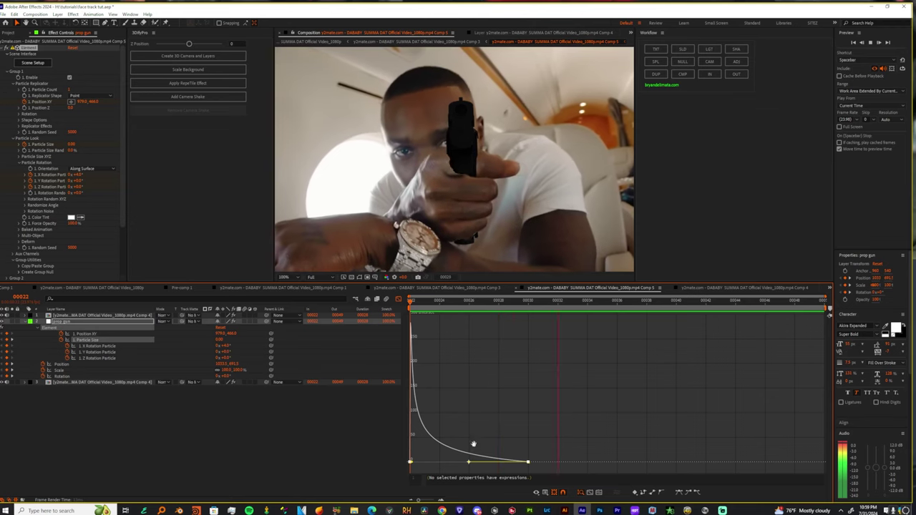
{"action": "key", "text": "space"}
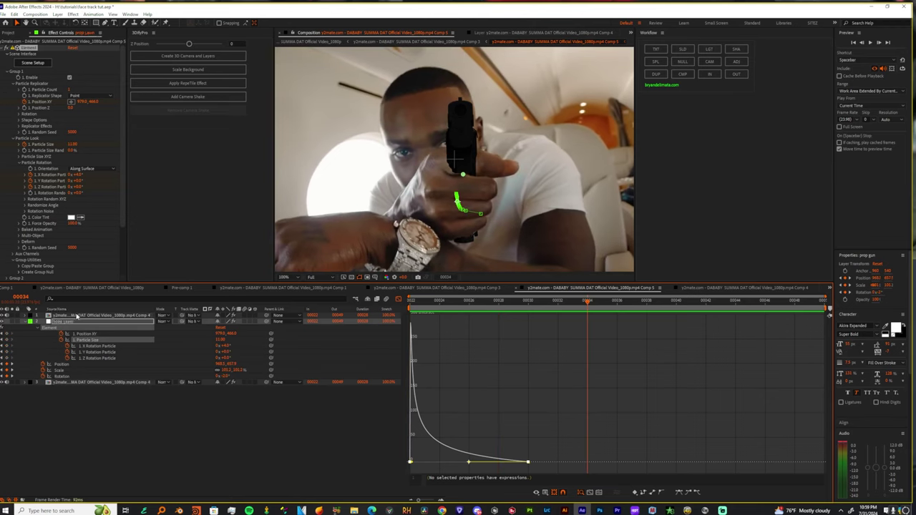
Apply the Refine Soft Matte effect to the Roto Brush hand cutout layer
{"action": "left_click", "coordinate": [77, 315]}
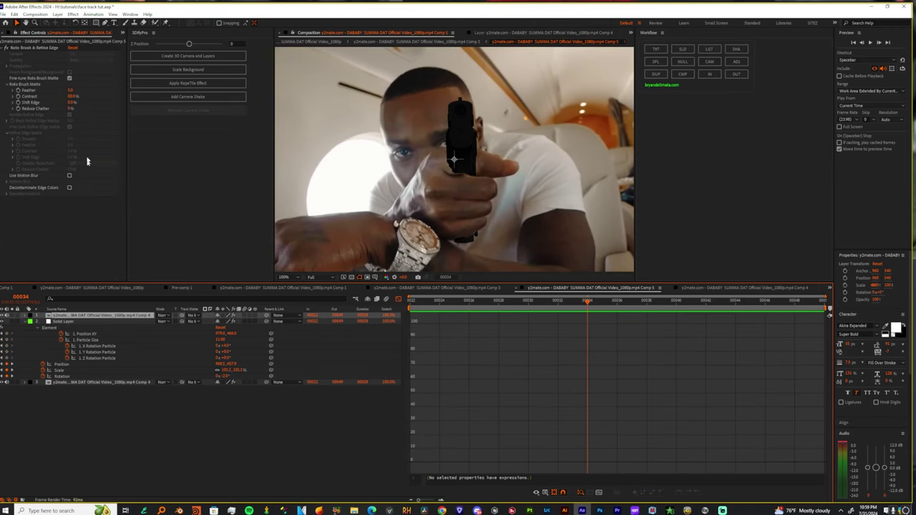
{"action": "left_click", "coordinate": [68, 238]}
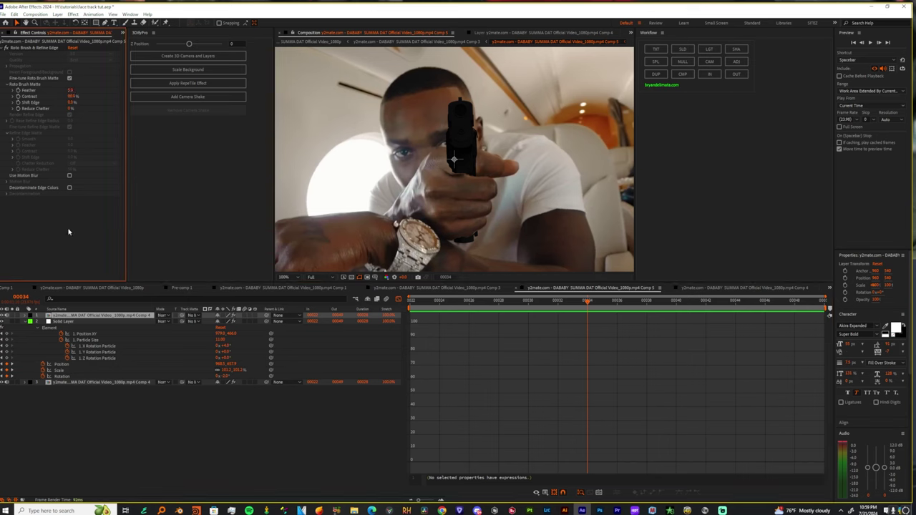
{"action": "key", "text": "ctrl+space"}
{"action": "type", "text": "refine"}
{"action": "key", "text": "Down"}
{"action": "key", "text": "Return"}
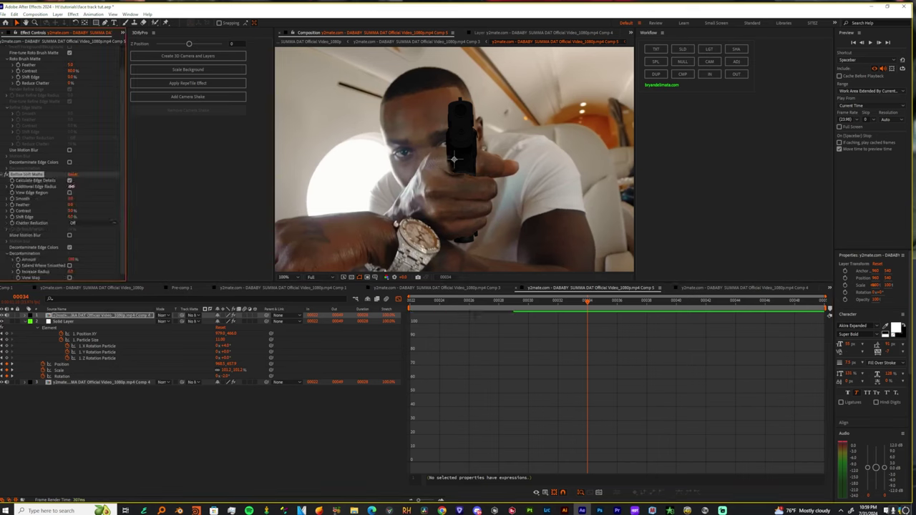
Set the Refine Soft Matte Smooth and Feather to 12 each and check the edge at frame 00044
{"action": "left_click", "coordinate": [72, 186]}
{"action": "left_click", "coordinate": [107, 220]}
{"action": "left_click", "coordinate": [71, 199]}
{"action": "type", "text": "12"}
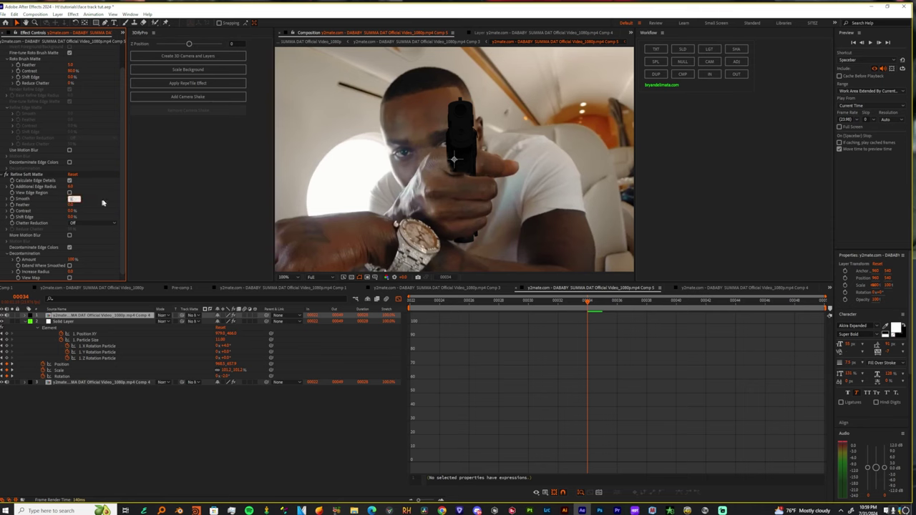
{"action": "left_click", "coordinate": [100, 205]}
{"action": "left_click", "coordinate": [71, 206]}
{"action": "type", "text": "12"}
{"action": "key", "text": "Return"}
{"action": "key", "text": "shift+Page_Down"}
{"action": "left_click", "coordinate": [398, 299]}
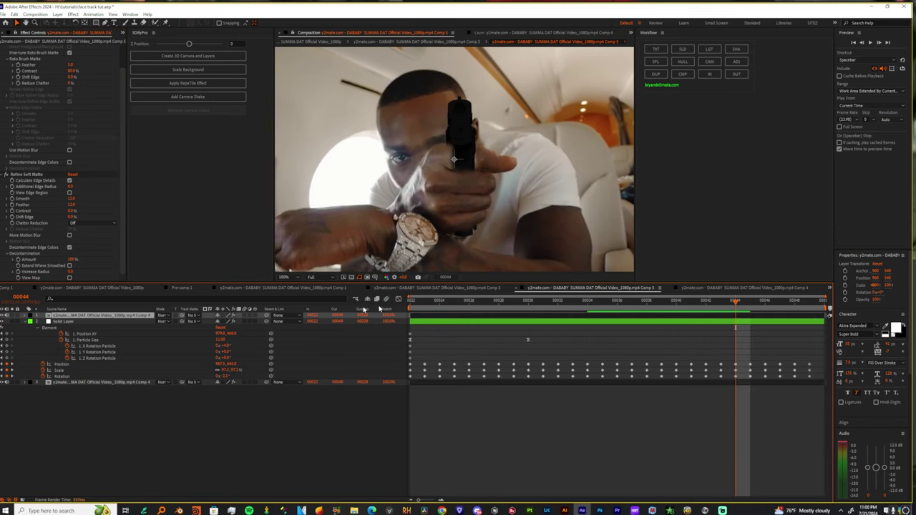
Duplicate the background clip layer, move the copy above all other layers and remove its Mocha AE effect
{"action": "left_click", "coordinate": [26, 324]}
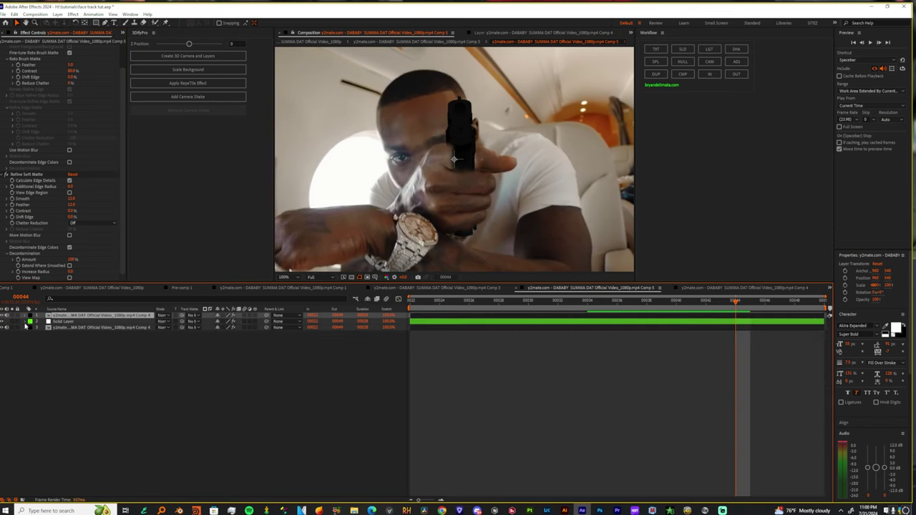
{"action": "left_click", "coordinate": [76, 328]}
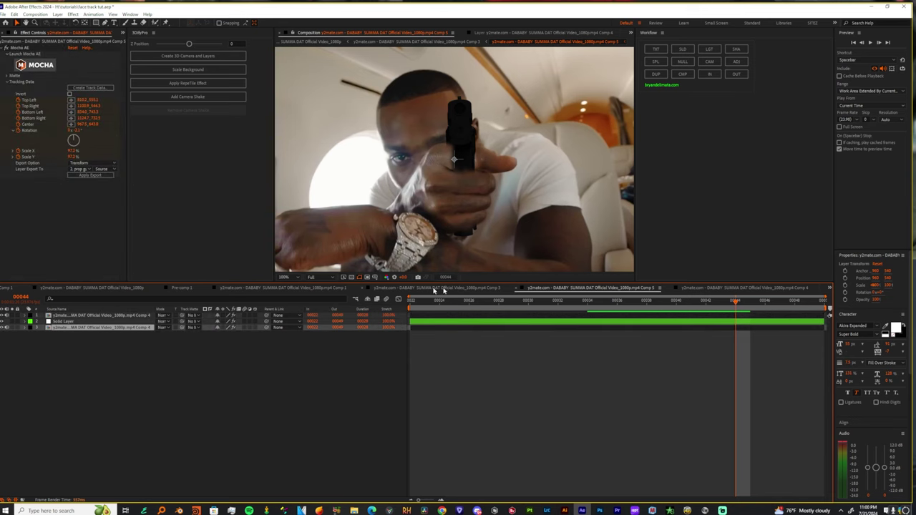
{"action": "key", "text": "ctrl+d"}
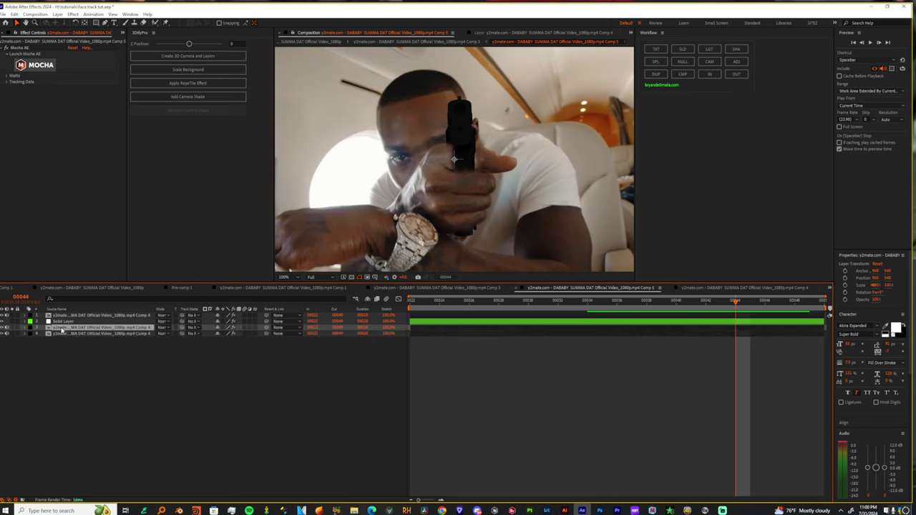
{"action": "left_click_drag", "start_coordinate": [62, 328], "coordinate": [67, 315]}
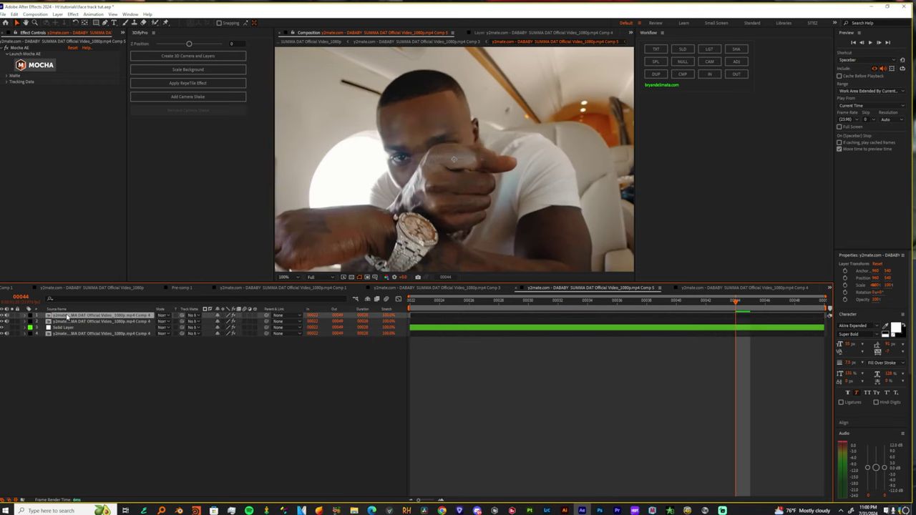
{"action": "left_click", "coordinate": [31, 49]}
Draw an elliptical mask on the duplicate clip and reshape it around the pointing finger beside the gun
{"action": "left_click", "coordinate": [18, 23]}
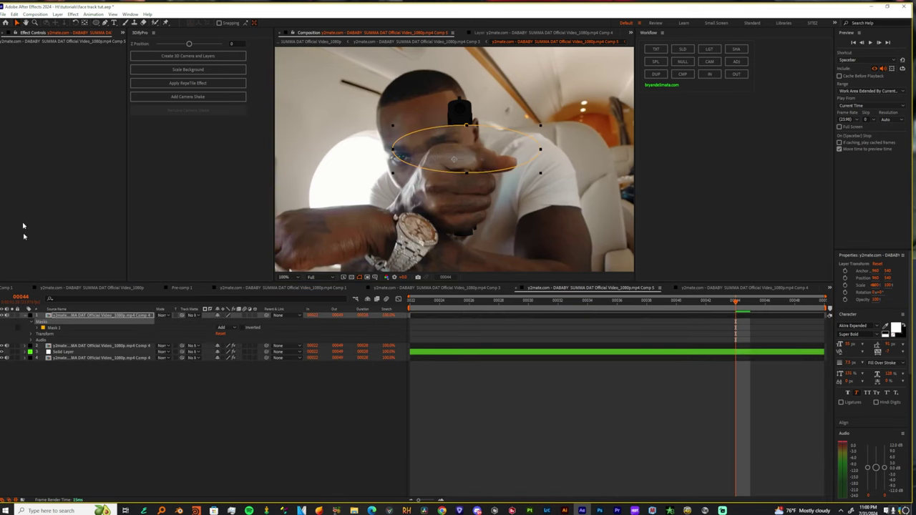
{"action": "left_click", "coordinate": [60, 329]}
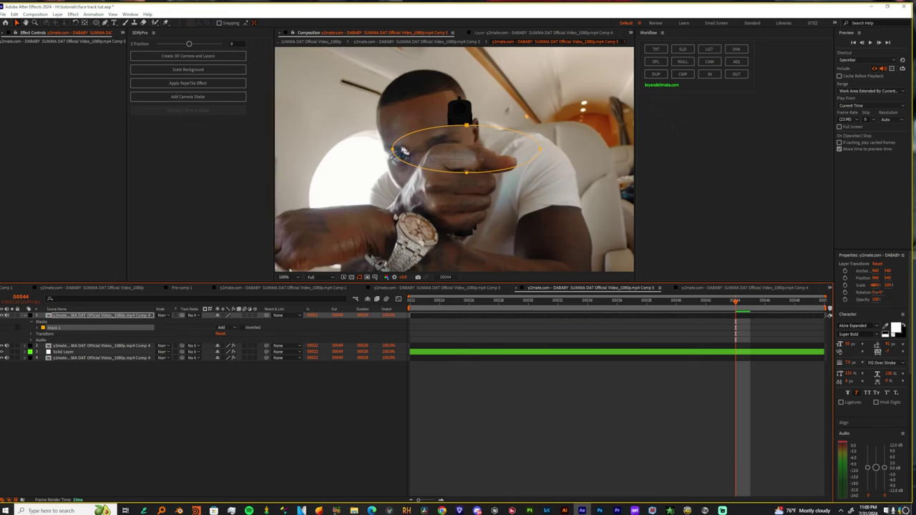
{"action": "left_click", "coordinate": [385, 151]}
{"action": "left_click", "coordinate": [399, 151]}
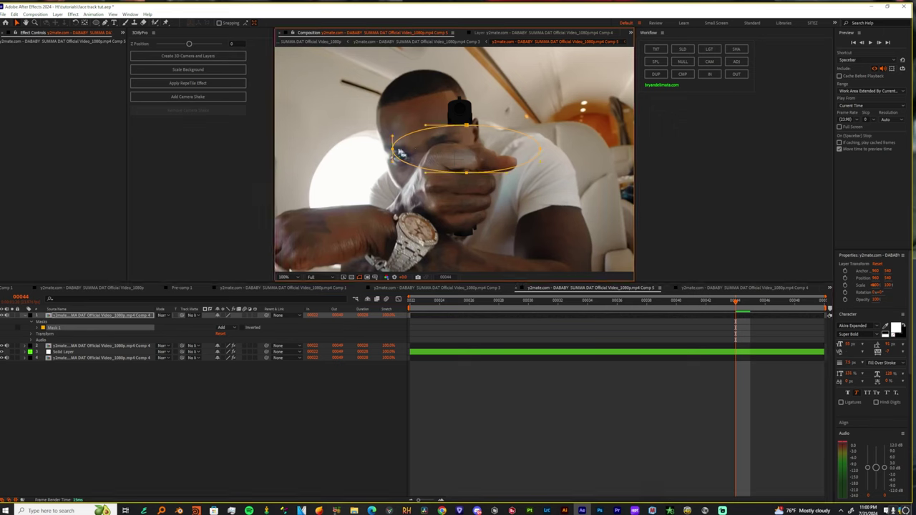
{"action": "left_click_drag", "start_coordinate": [392, 152], "coordinate": [474, 170]}
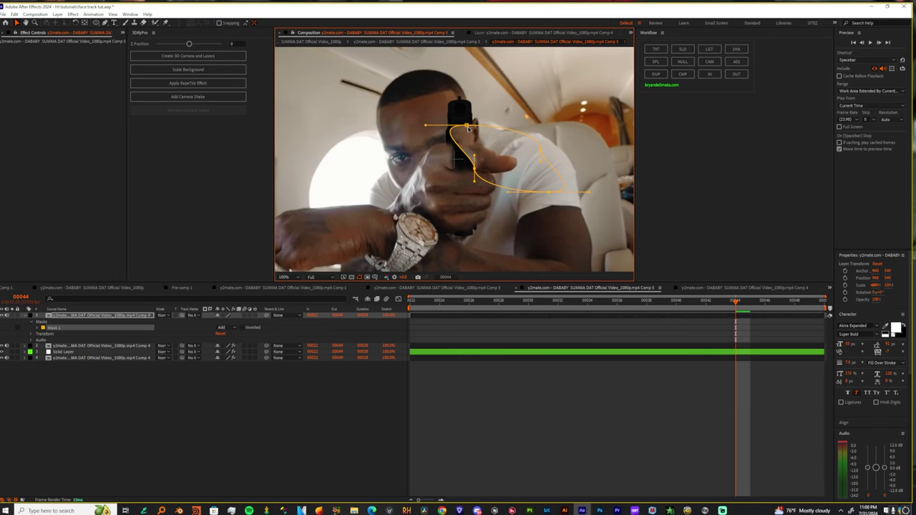
{"action": "left_click_drag", "start_coordinate": [467, 127], "coordinate": [508, 132]}
Track the finger mask through the clip using the Position, Scale & Rotation method
{"action": "right_click", "coordinate": [61, 329]}
{"action": "left_click", "coordinate": [80, 333]}
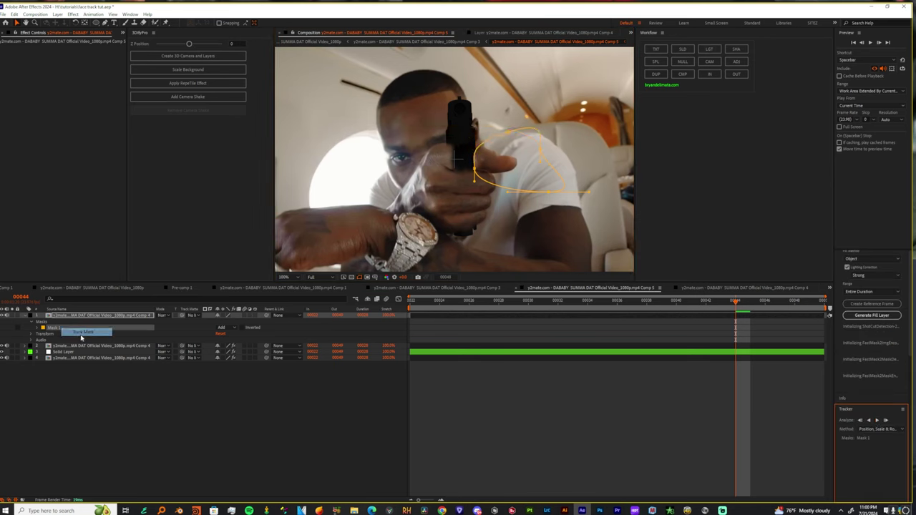
{"action": "left_click", "coordinate": [876, 420]}
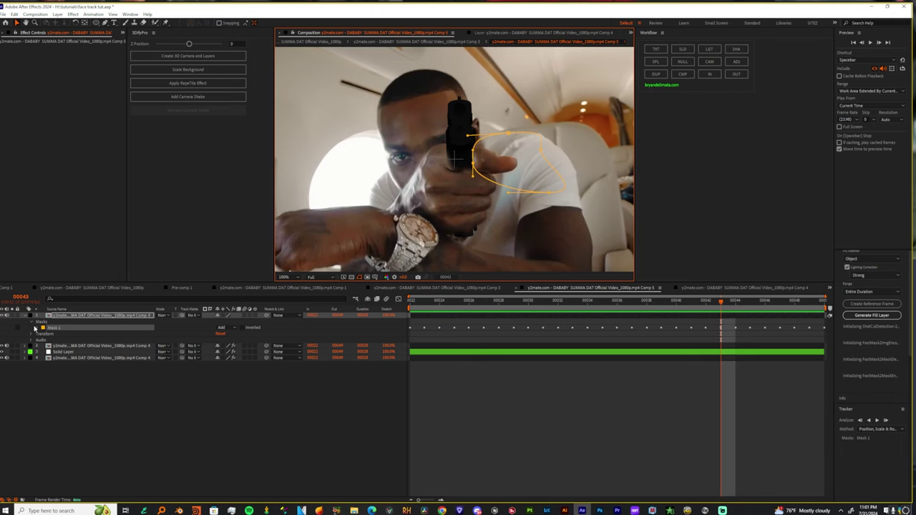
Feather the tracked finger mask by 29 pixels
{"action": "left_click", "coordinate": [35, 328]}
{"action": "left_click", "coordinate": [35, 327]}
{"action": "left_click_drag", "start_coordinate": [224, 339], "coordinate": [235, 339]}
{"action": "left_click", "coordinate": [455, 423]}
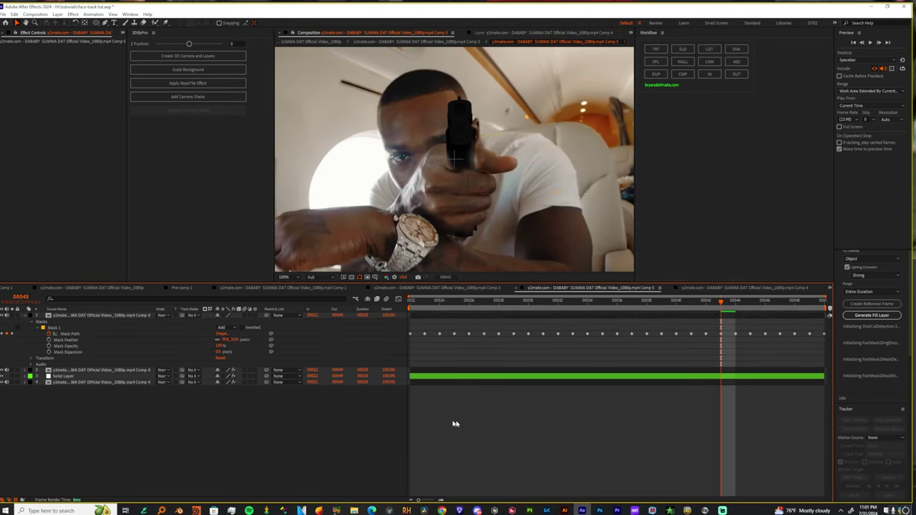
Set the hand cutout's Roto Brush Shift Edge to -100% and Reduce Chatter to 82%, and preview the composite
{"action": "left_click", "coordinate": [86, 371]}
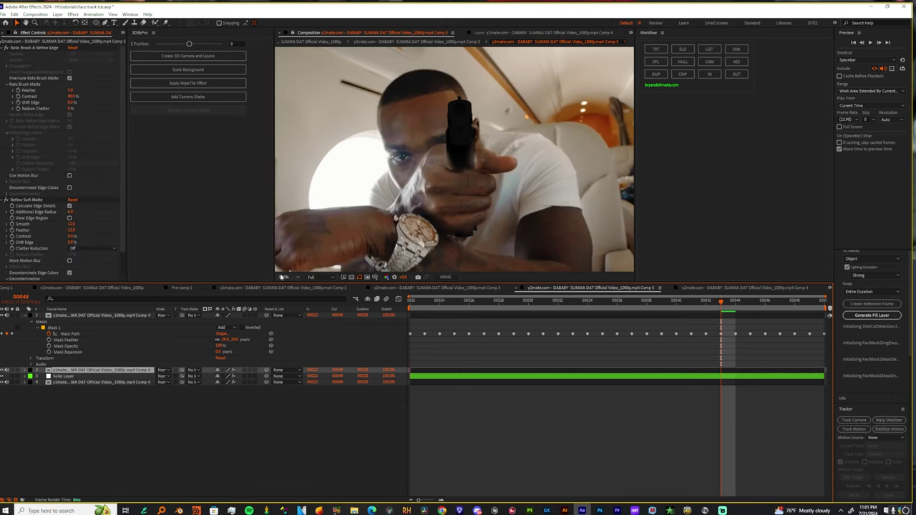
{"action": "key", "text": "space"}
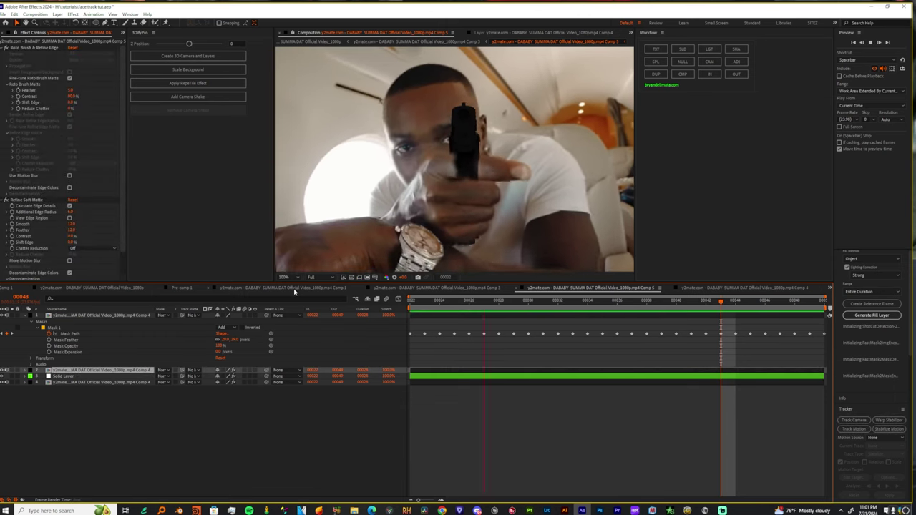
{"action": "key", "text": "space"}
{"action": "left_click_drag", "start_coordinate": [70, 102], "coordinate": [28, 100]}
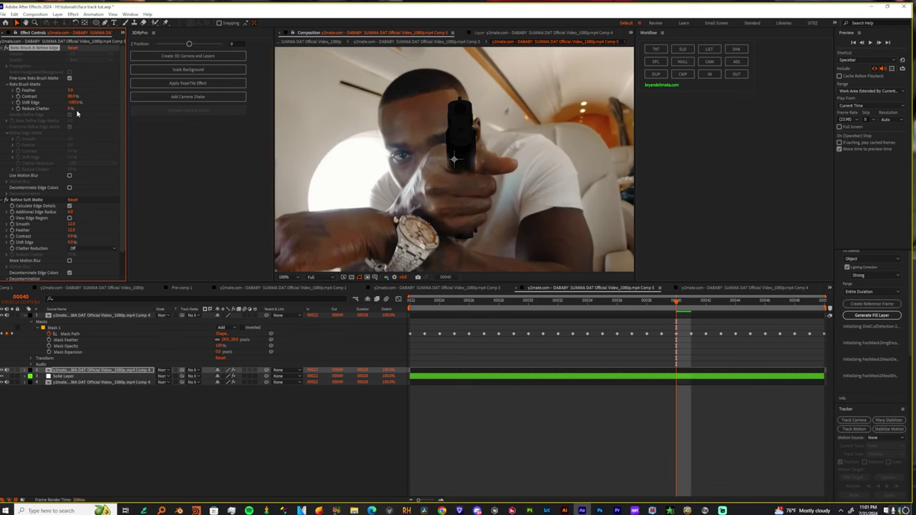
{"action": "key", "text": "space"}
{"action": "scroll", "coordinate": [469, 215], "scroll_direction": "down", "scroll_amount": 2}
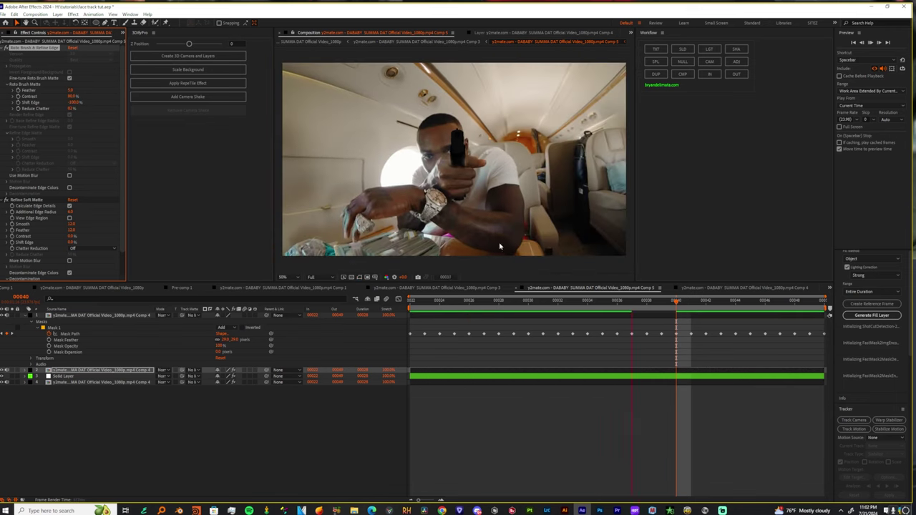
{"action": "key", "text": "space"}
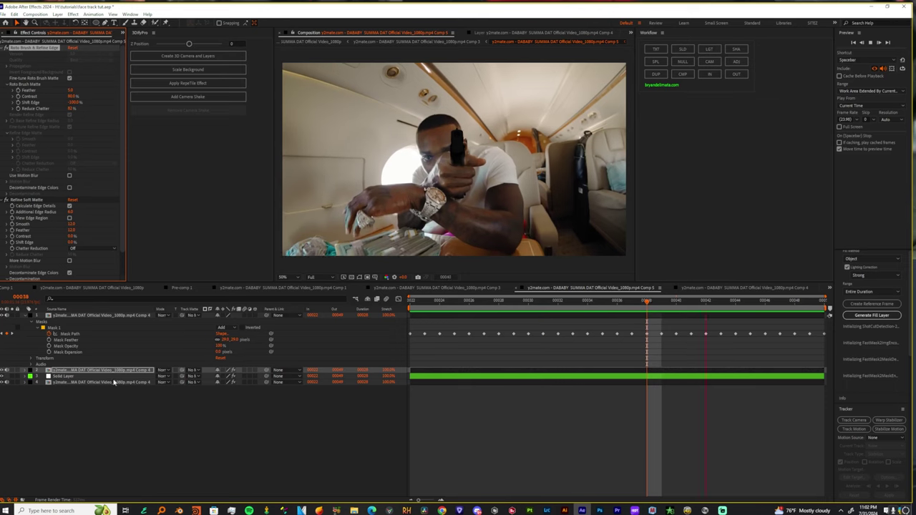
Assign the background clip in layer 4 as Custom Texture Map Layer 1 in the gun layer's Element effect
{"action": "left_click", "coordinate": [84, 316]}
{"action": "left_click", "coordinate": [63, 376]}
{"action": "left_click", "coordinate": [7, 254]}
{"action": "left_click", "coordinate": [13, 266]}
{"action": "scroll", "coordinate": [43, 261], "scroll_direction": "down", "scroll_amount": 2}
{"action": "left_click", "coordinate": [79, 223]}
{"action": "left_click", "coordinate": [93, 267]}
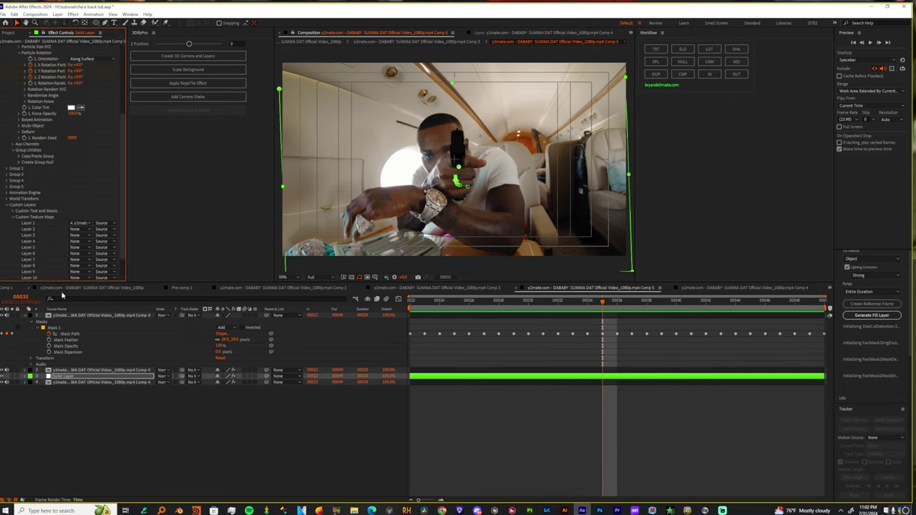
Open the gun's Element Scene Setup and duplicate the 45mm_handgun model
{"action": "scroll", "coordinate": [56, 244], "scroll_direction": "down", "scroll_amount": 1}
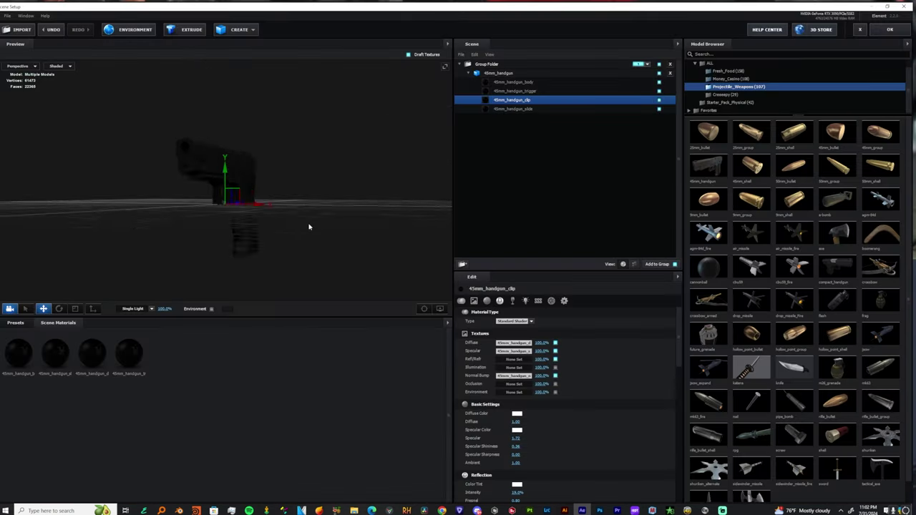
{"action": "left_click_drag", "start_coordinate": [309, 224], "coordinate": [278, 224]}
{"action": "scroll", "coordinate": [354, 236], "scroll_direction": "up", "scroll_amount": 5}
{"action": "left_click", "coordinate": [499, 73]}
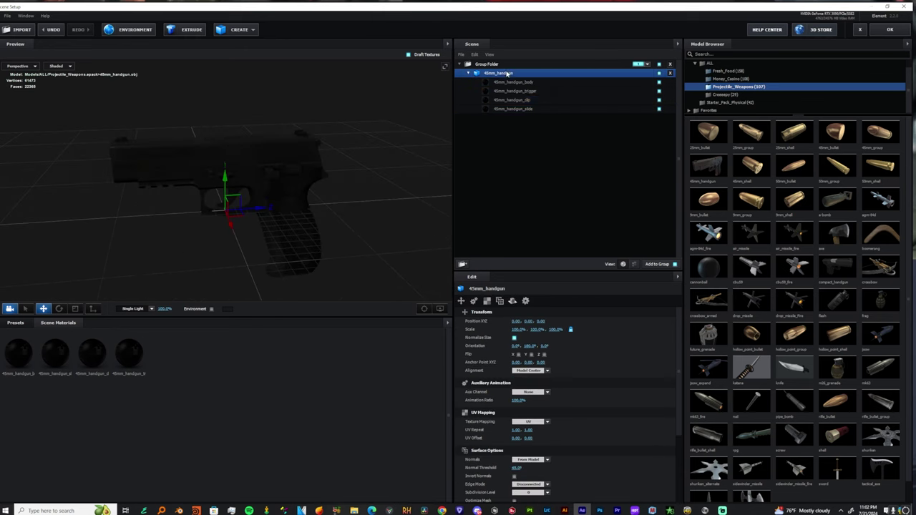
{"action": "right_click", "coordinate": [507, 72]}
{"action": "left_click", "coordinate": [529, 106]}
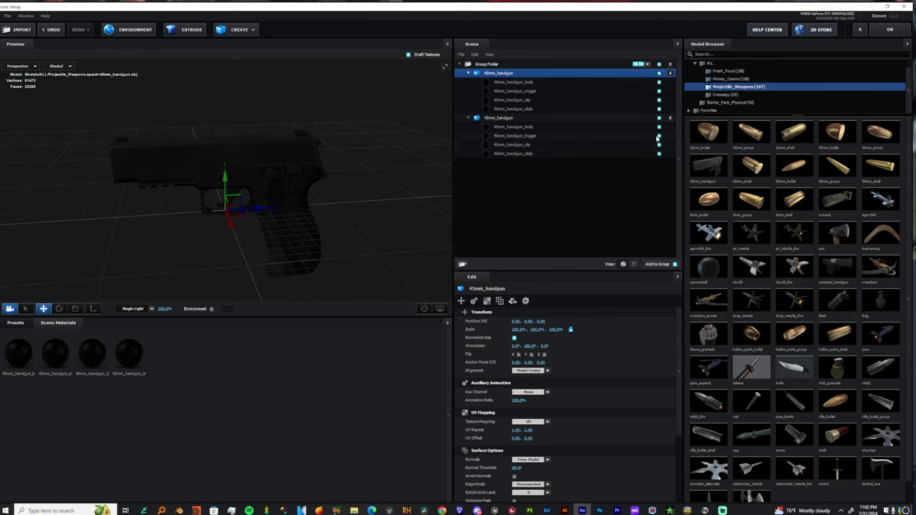
Hide the second handgun's body, trigger and slide and the first handgun's clip, and select the second handgun's clip
{"action": "left_click", "coordinate": [509, 118]}
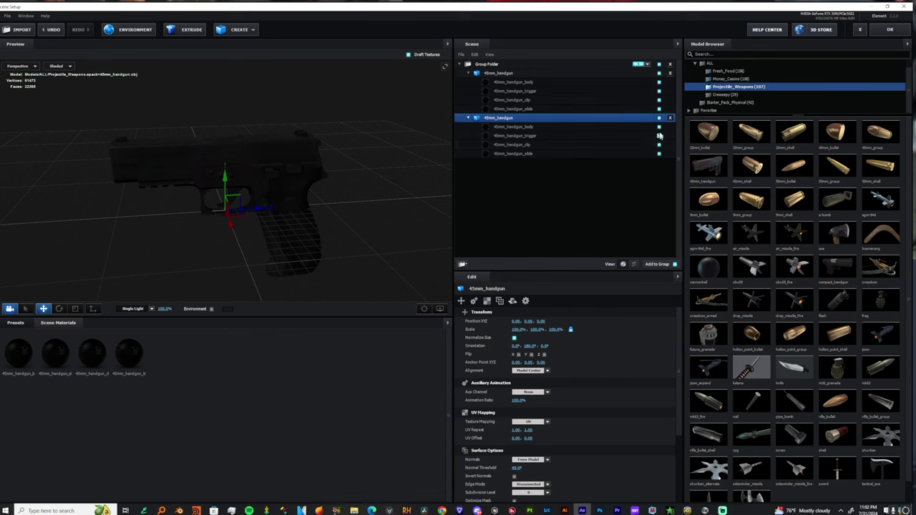
{"action": "left_click", "coordinate": [659, 136]}
{"action": "left_click", "coordinate": [659, 128]}
{"action": "left_click", "coordinate": [659, 154]}
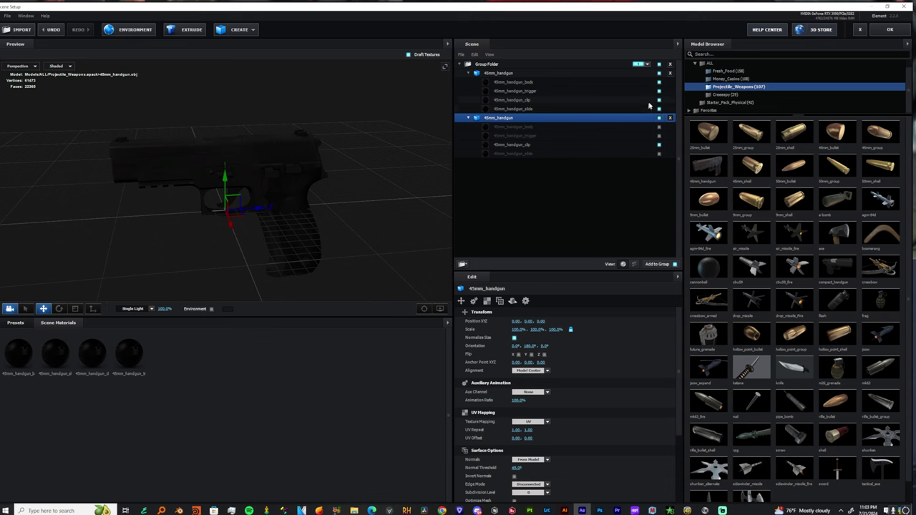
{"action": "left_click", "coordinate": [658, 100]}
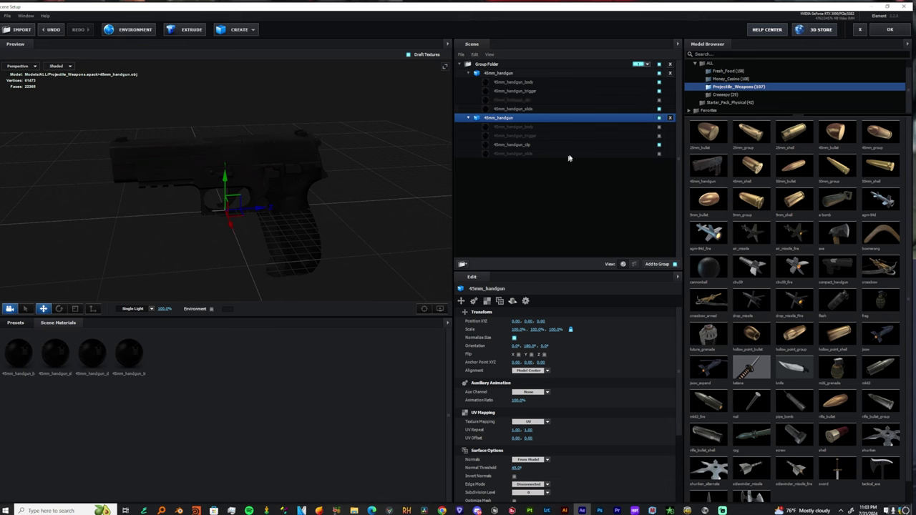
{"action": "left_click", "coordinate": [504, 145]}
{"action": "scroll", "coordinate": [159, 183], "scroll_direction": "up", "scroll_amount": 2}
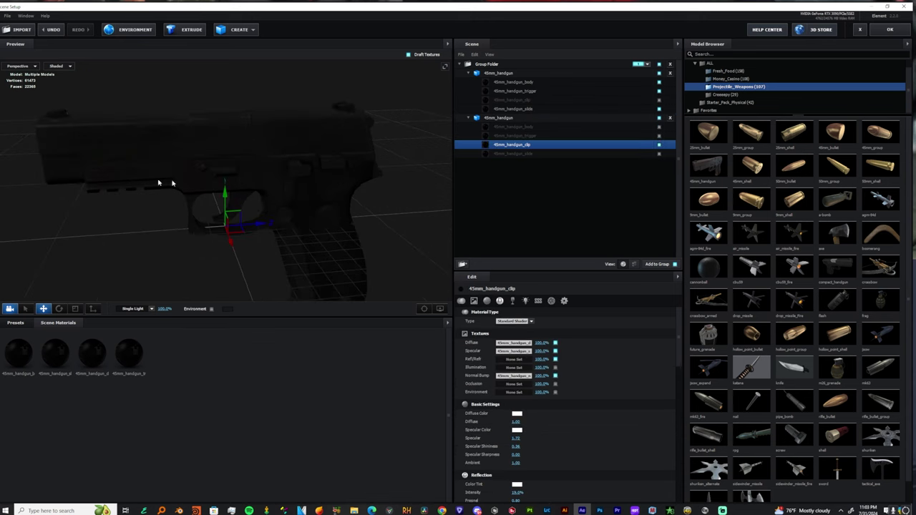
Move the second handgun's clip down so it extends well below the grip, align it front to back, and apply the scene
{"action": "left_click_drag", "start_coordinate": [224, 194], "coordinate": [229, 294]}
{"action": "scroll", "coordinate": [304, 232], "scroll_direction": "down", "scroll_amount": 2}
{"action": "scroll", "coordinate": [304, 233], "scroll_direction": "down", "scroll_amount": 3}
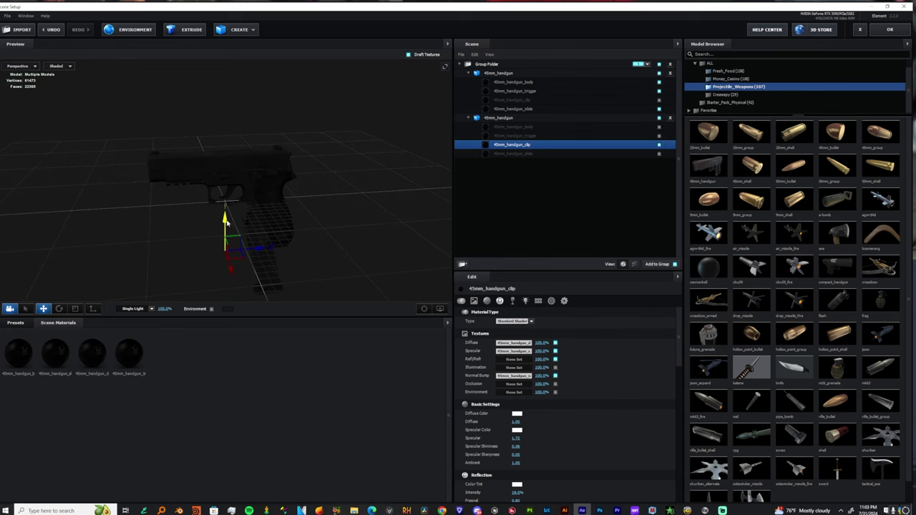
{"action": "left_click_drag", "start_coordinate": [279, 252], "coordinate": [408, 262]}
{"action": "left_click", "coordinate": [889, 30]}
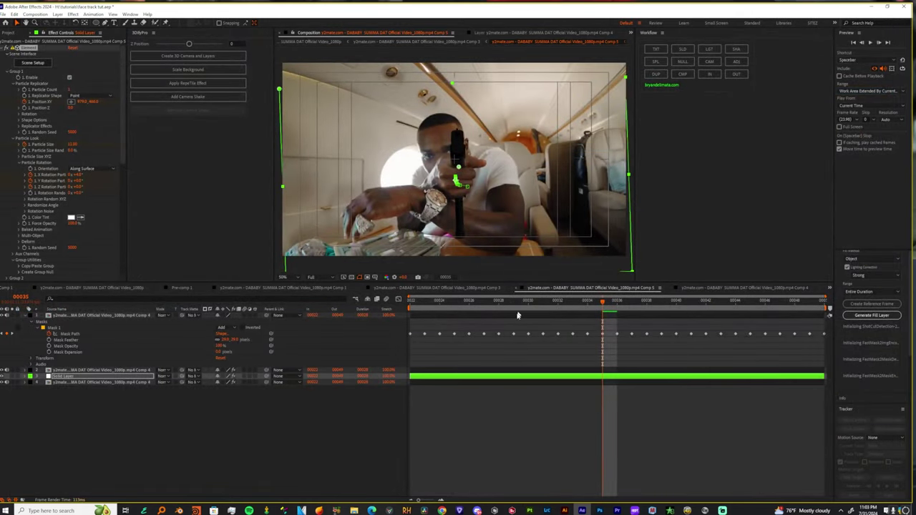
Preview the composite with the extended clip and check the hand cutout and gun layers
{"action": "left_click", "coordinate": [518, 429]}
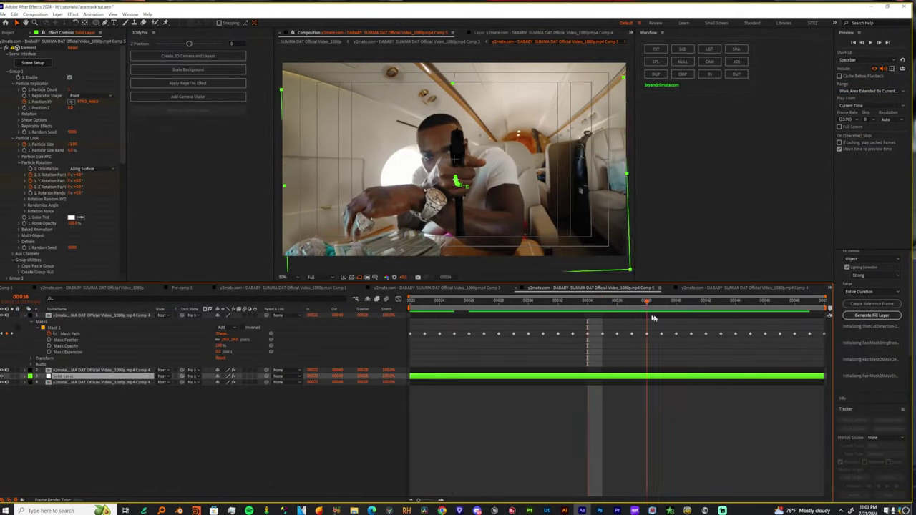
{"action": "left_click_drag", "start_coordinate": [652, 316], "coordinate": [575, 317]}
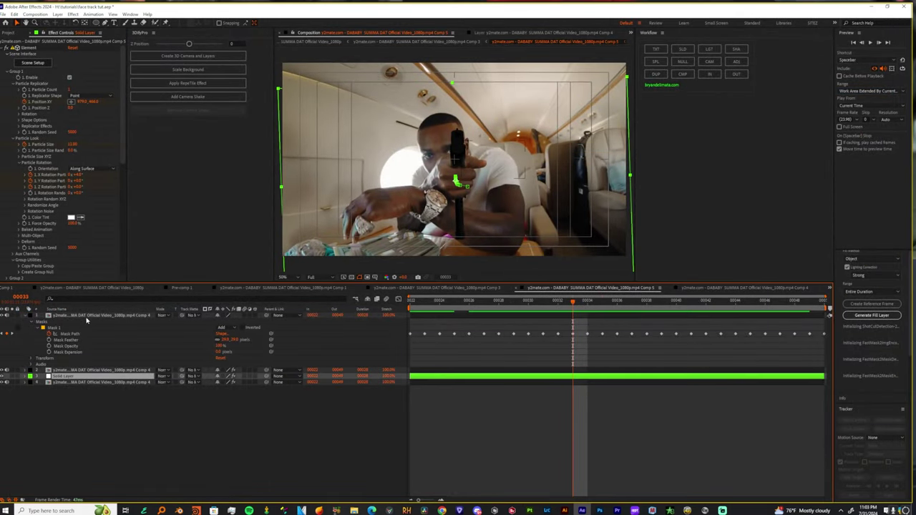
{"action": "left_click", "coordinate": [81, 316]}
{"action": "left_click", "coordinate": [68, 376]}
{"action": "left_click", "coordinate": [64, 370]}
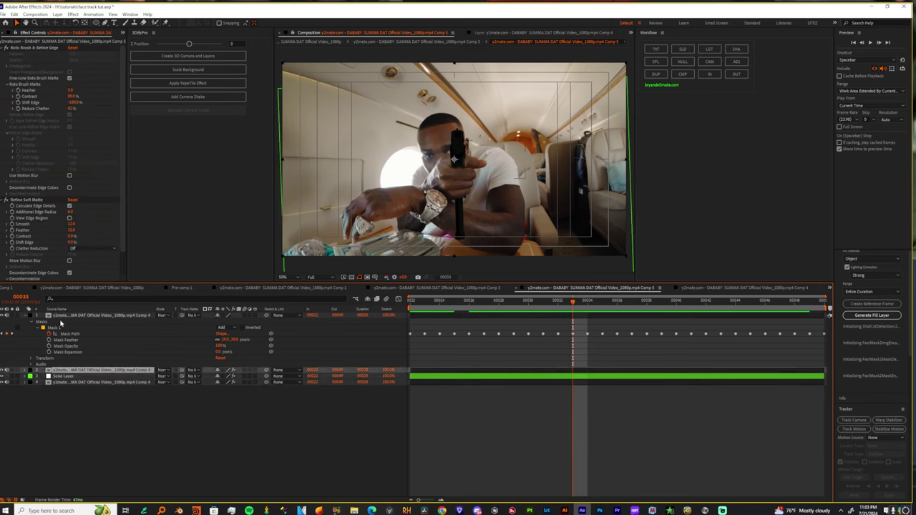
{"action": "left_click", "coordinate": [64, 376]}
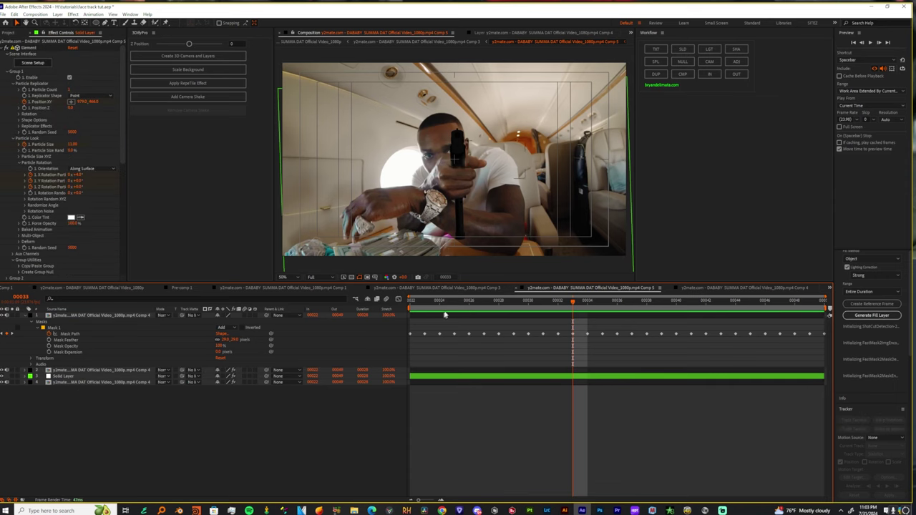
{"action": "key", "text": "space"}
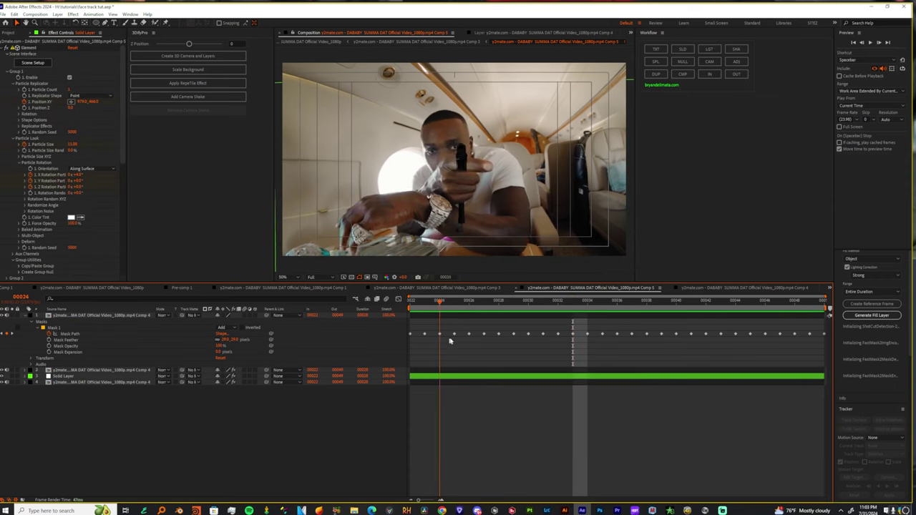
{"action": "left_click", "coordinate": [466, 318]}
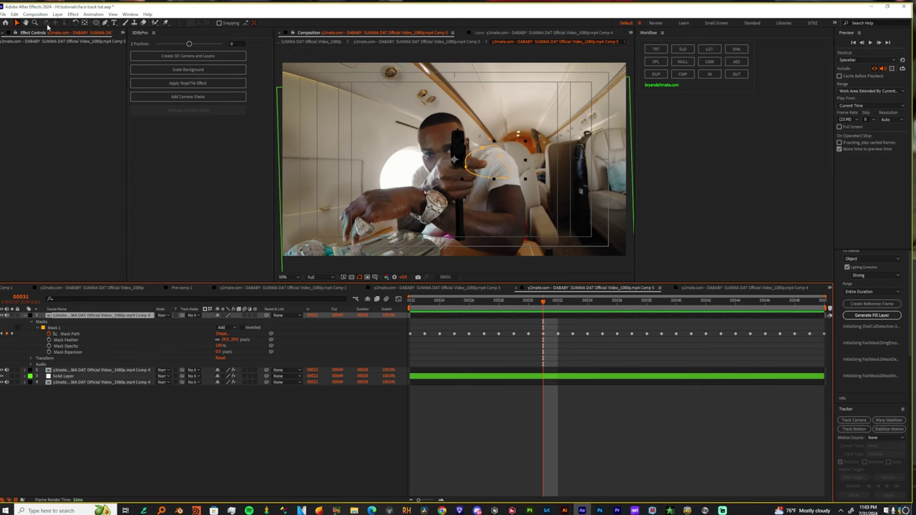
Add an ambient light at 100% intensity with its colour sampled from the plane's cream ceiling
{"action": "left_click", "coordinate": [59, 15]}
{"action": "mouse_move", "coordinate": [91, 12]}
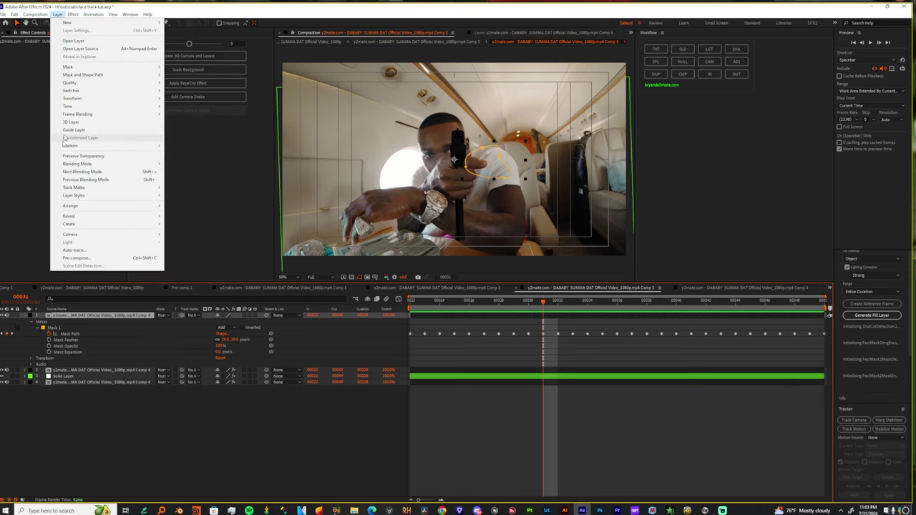
{"action": "mouse_move", "coordinate": [58, 14]}
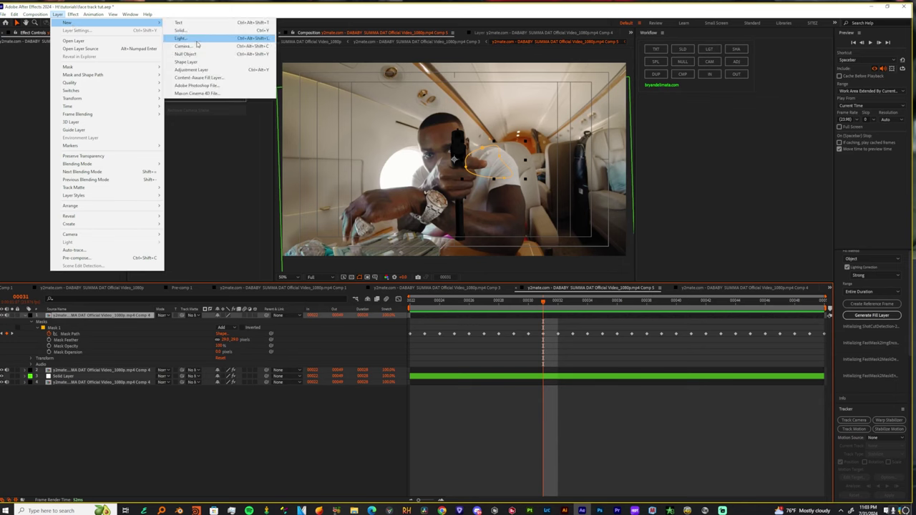
{"action": "left_click", "coordinate": [192, 38]}
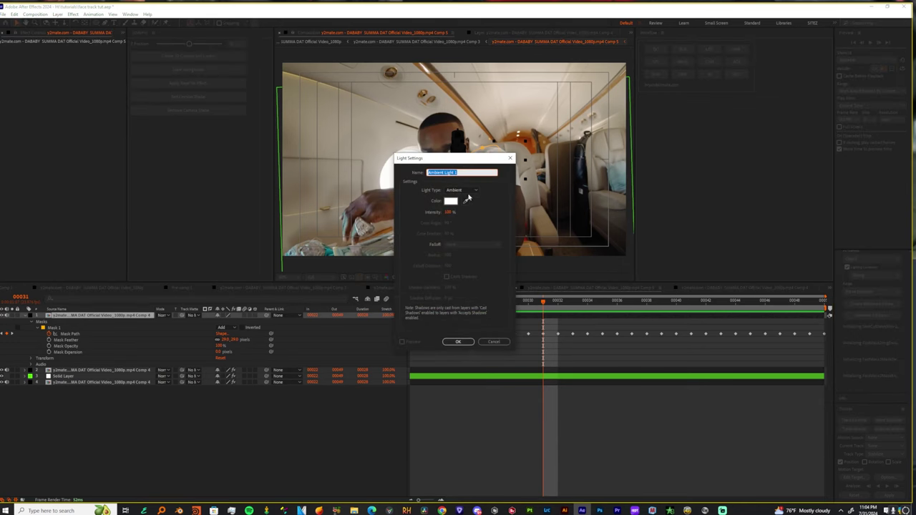
{"action": "left_click", "coordinate": [466, 201]}
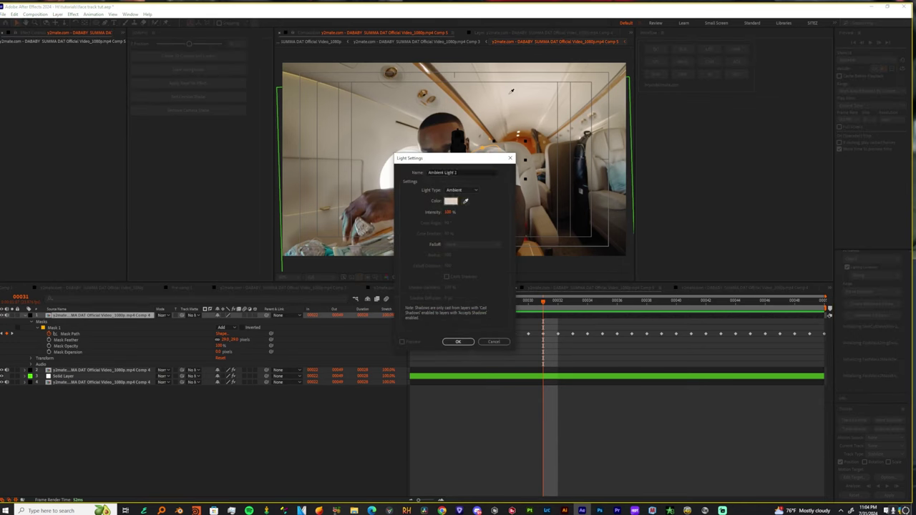
{"action": "left_click", "coordinate": [457, 341]}
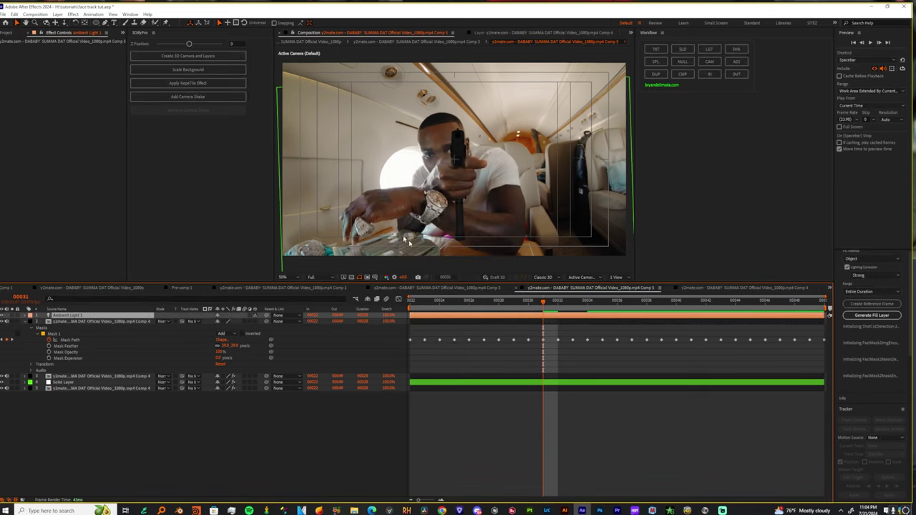
Expand the ambient light's options and adjust its Intensity
{"action": "left_click", "coordinate": [28, 317]}
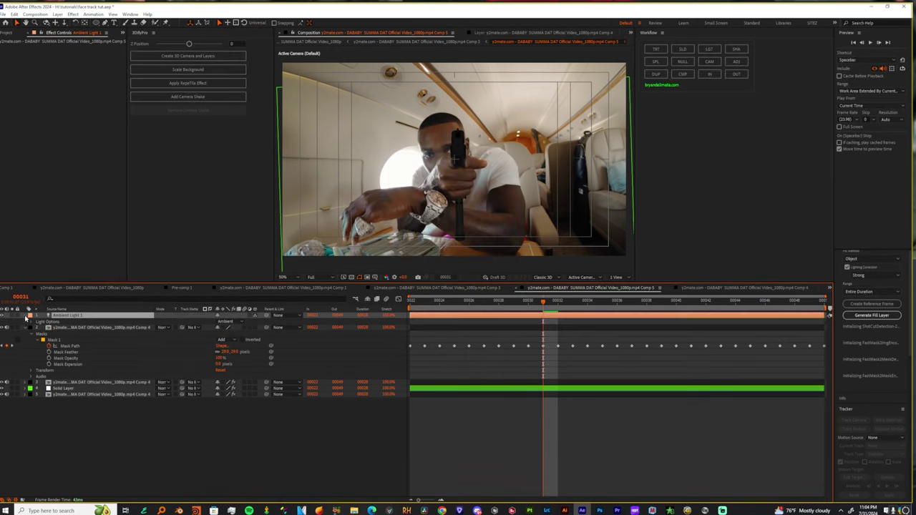
{"action": "left_click", "coordinate": [33, 323]}
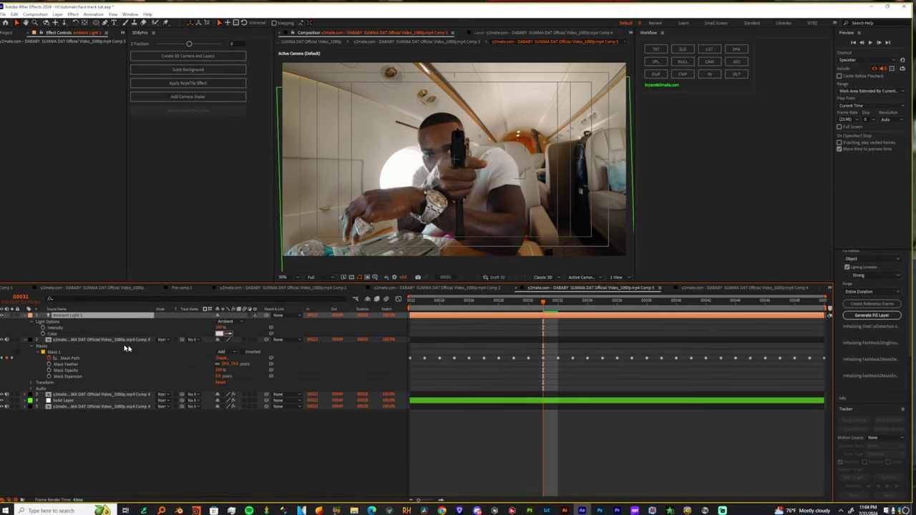
{"action": "left_click_drag", "start_coordinate": [218, 328], "coordinate": [238, 327]}
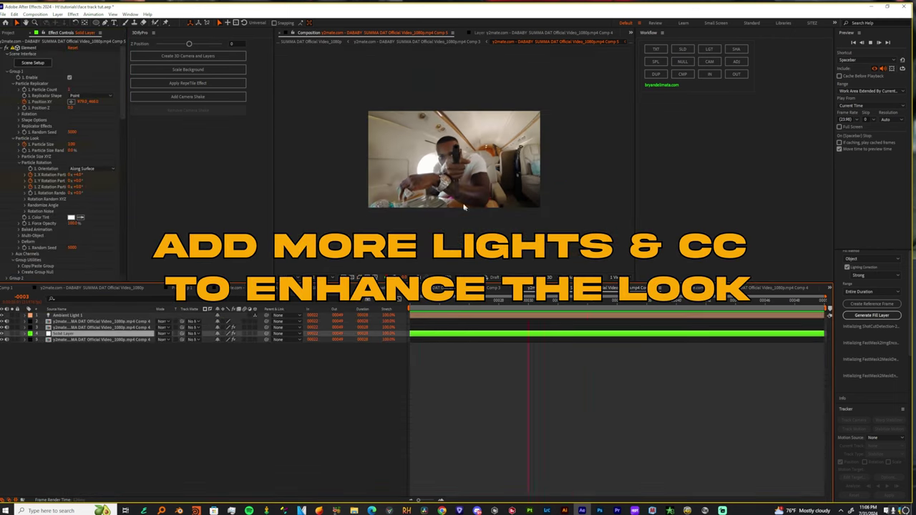
View the composite preview at 50% magnification
{"action": "left_click", "coordinate": [284, 279]}
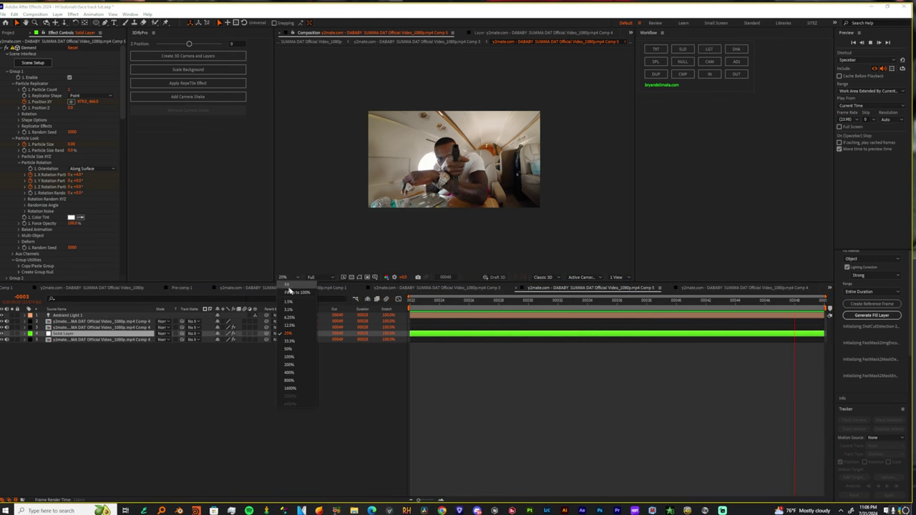
{"action": "left_click", "coordinate": [288, 349]}
{"action": "scroll", "coordinate": [475, 196], "scroll_direction": "up", "scroll_amount": 1}
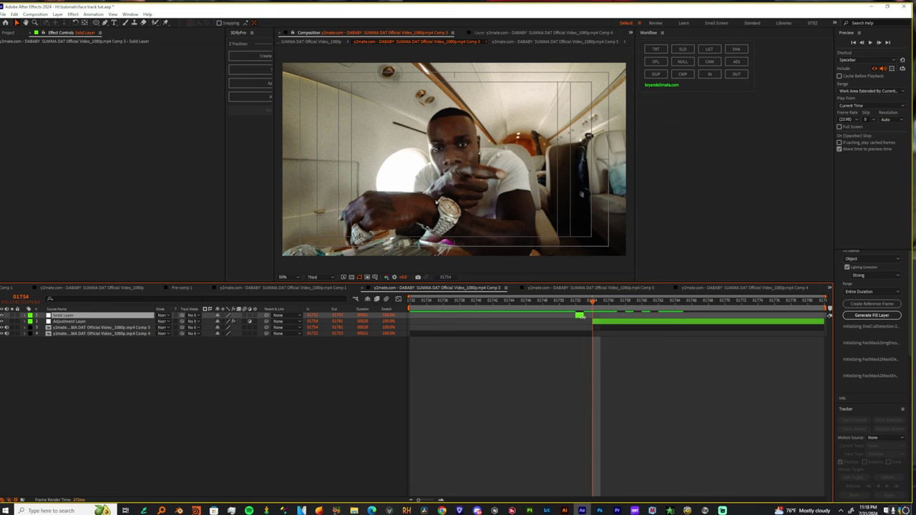
Duplicate the short white solid and stretch the copy from frame 1754 to 1774, above the adjustment layer
{"action": "key", "text": "ctrl+d"}
{"action": "left_click_drag", "start_coordinate": [580, 322], "coordinate": [738, 339]}
{"action": "key", "text": "t"}
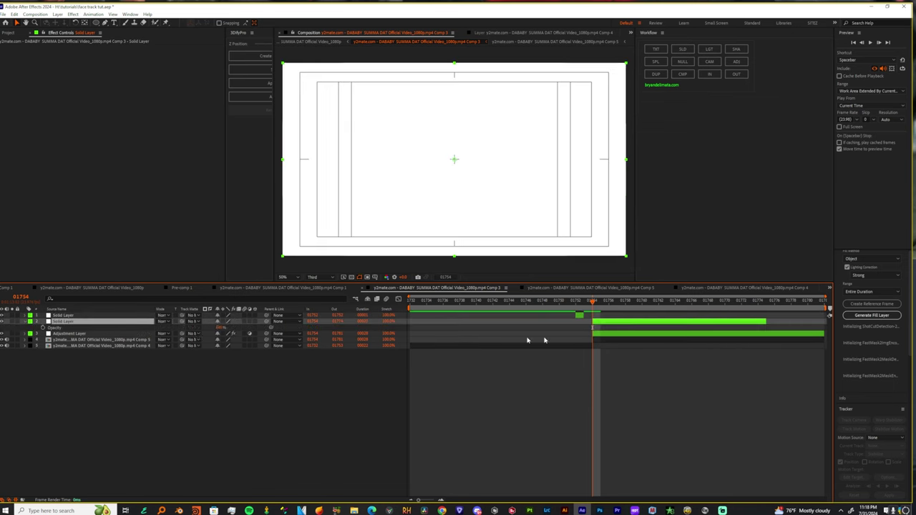
Keyframe the longer white solid's Opacity from 100% at frame 1754 to 0% at frame 1773
{"action": "left_click", "coordinate": [44, 327]}
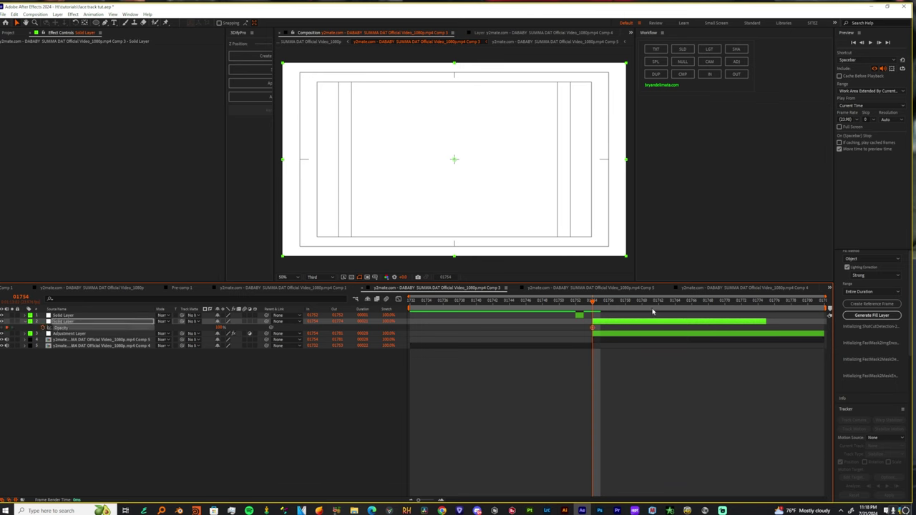
{"action": "left_click_drag", "start_coordinate": [730, 301], "coordinate": [751, 304]}
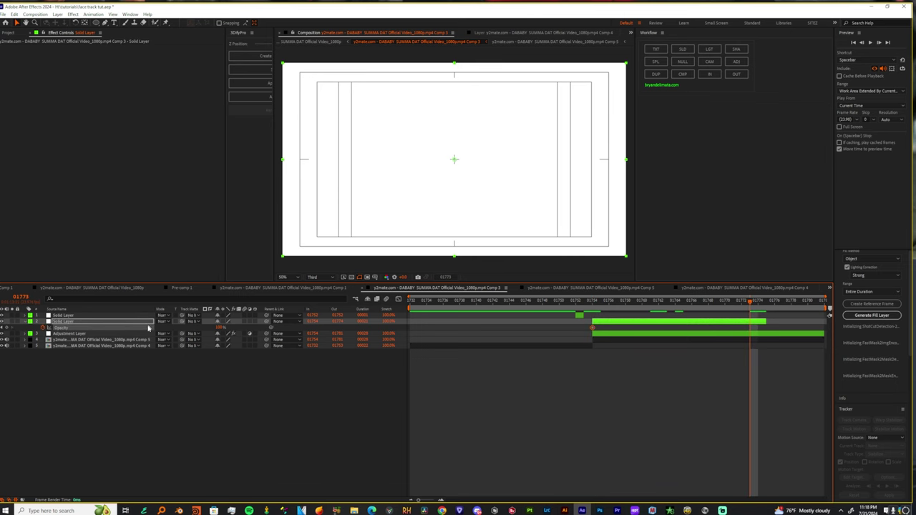
{"action": "left_click_drag", "start_coordinate": [220, 328], "coordinate": [115, 329]}
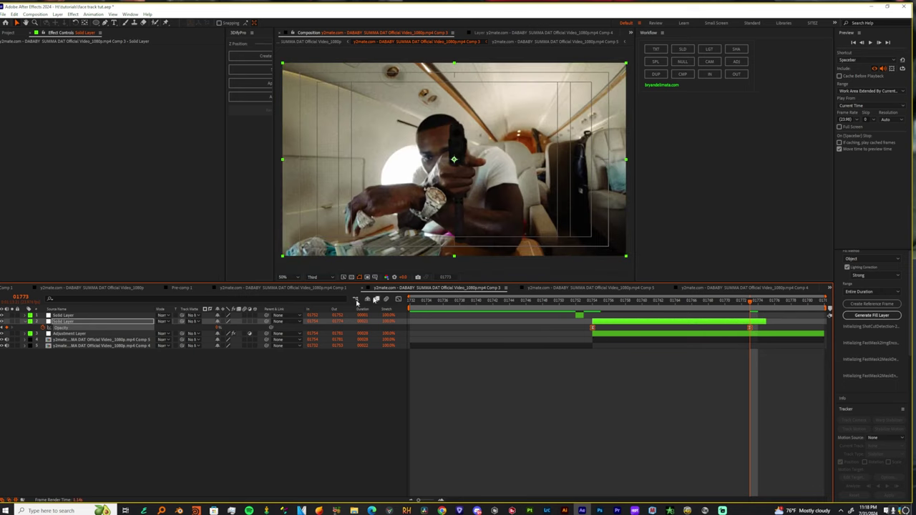
Reshape the flash's opacity speed graph into a fast initial drop with a long ease-out, and preview the transition
{"action": "left_click", "coordinate": [398, 299]}
{"action": "left_click_drag", "start_coordinate": [756, 319], "coordinate": [567, 348]}
{"action": "left_click_drag", "start_coordinate": [619, 328], "coordinate": [597, 327]}
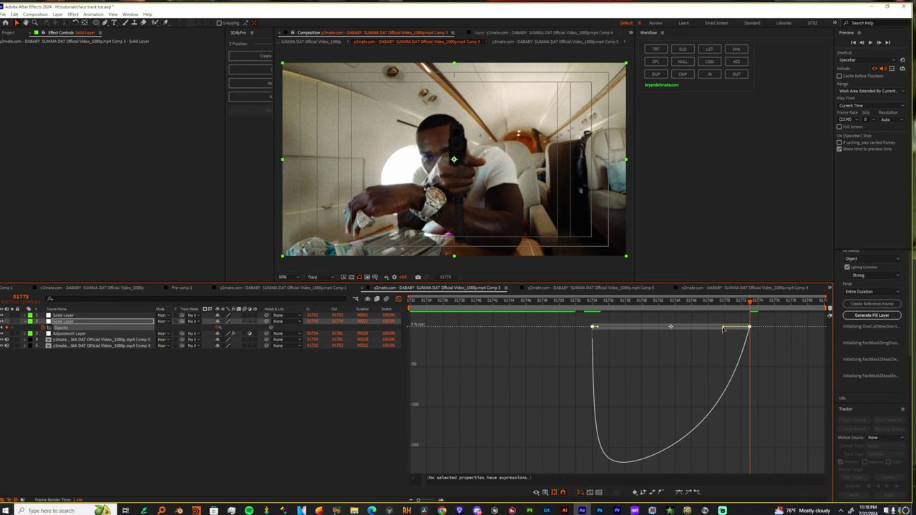
{"action": "left_click_drag", "start_coordinate": [723, 328], "coordinate": [670, 325]}
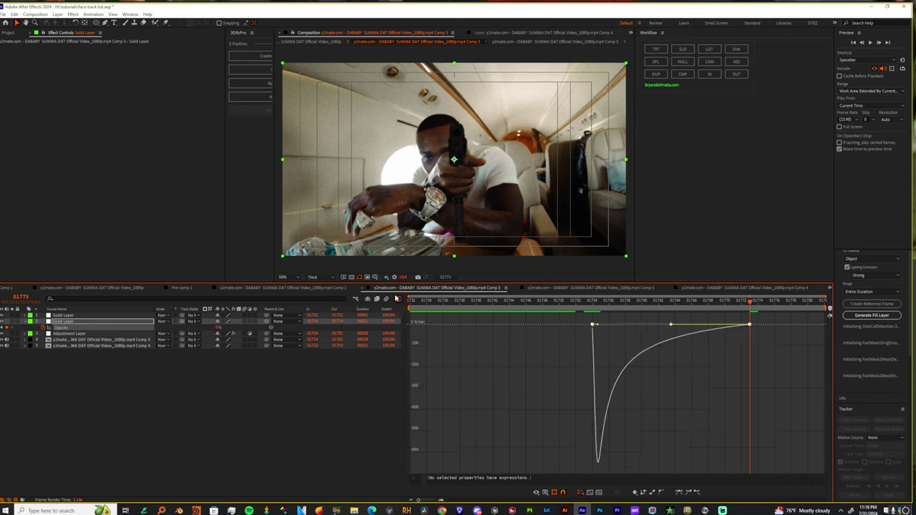
{"action": "left_click", "coordinate": [397, 299]}
{"action": "left_click", "coordinate": [565, 301]}
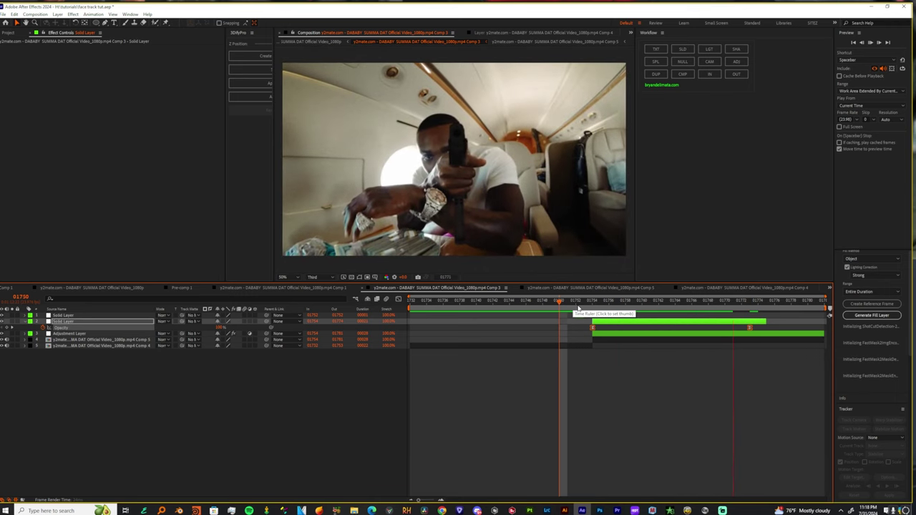
{"action": "left_click", "coordinate": [585, 307]}
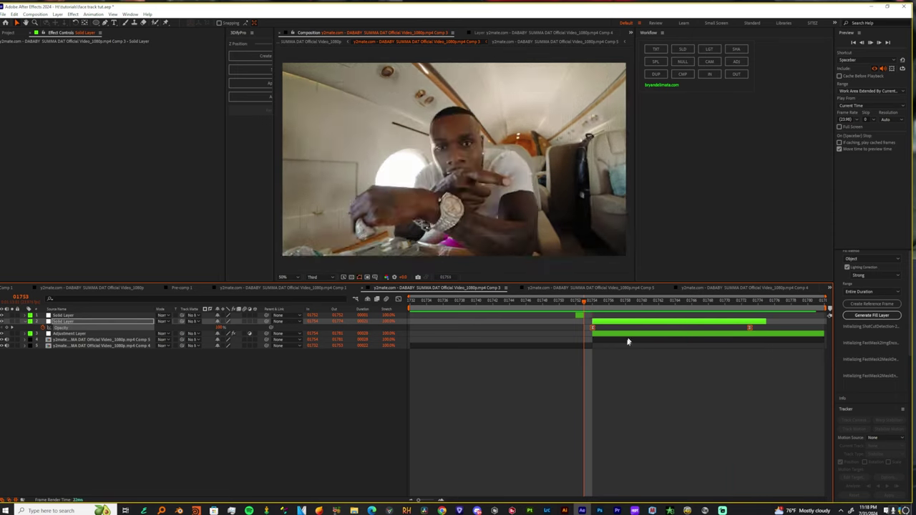
Add an adjustment layer above the existing one and apply the S_FilmDamage effect to it
{"action": "left_click", "coordinate": [618, 336]}
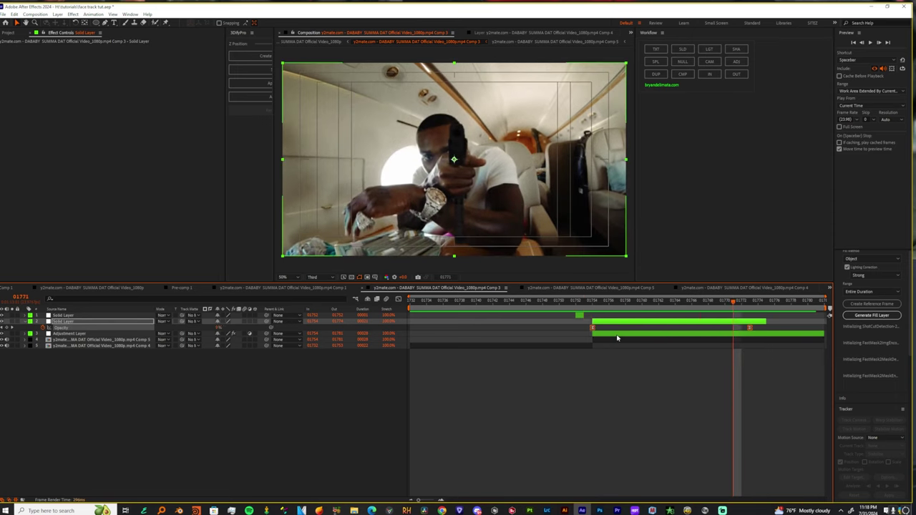
{"action": "left_click", "coordinate": [738, 63]}
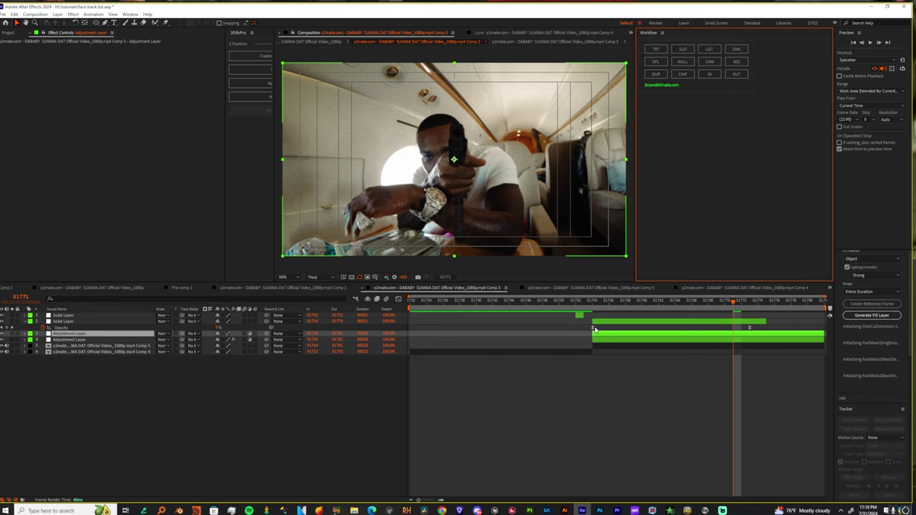
{"action": "key", "text": "ctrl+space"}
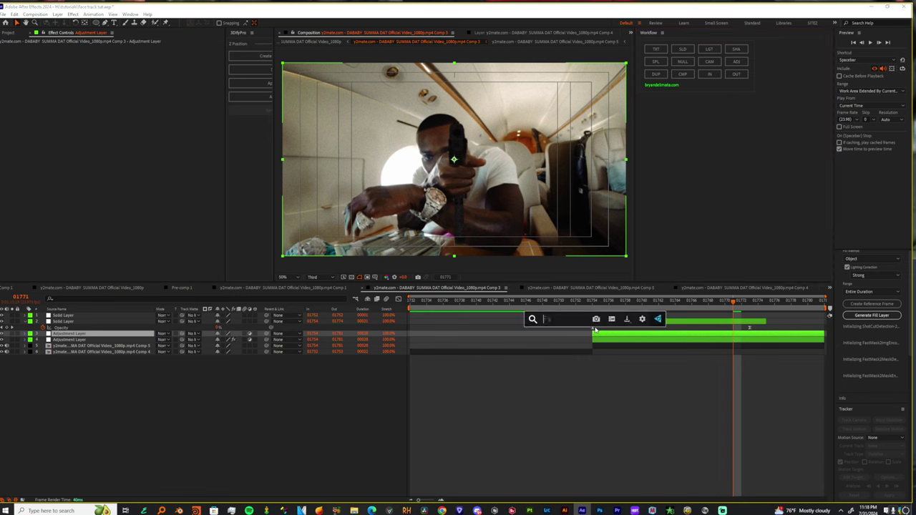
{"action": "type", "text": "dama"}
{"action": "key", "text": "Return"}
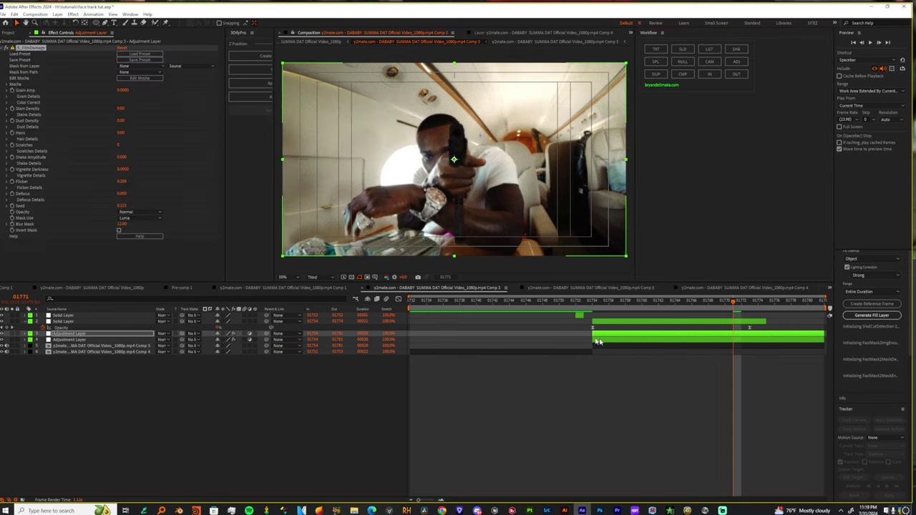
Make the Comp 5 gun footage layer 3D with motion blur and add a camera layer above it
{"action": "left_click", "coordinate": [79, 346]}
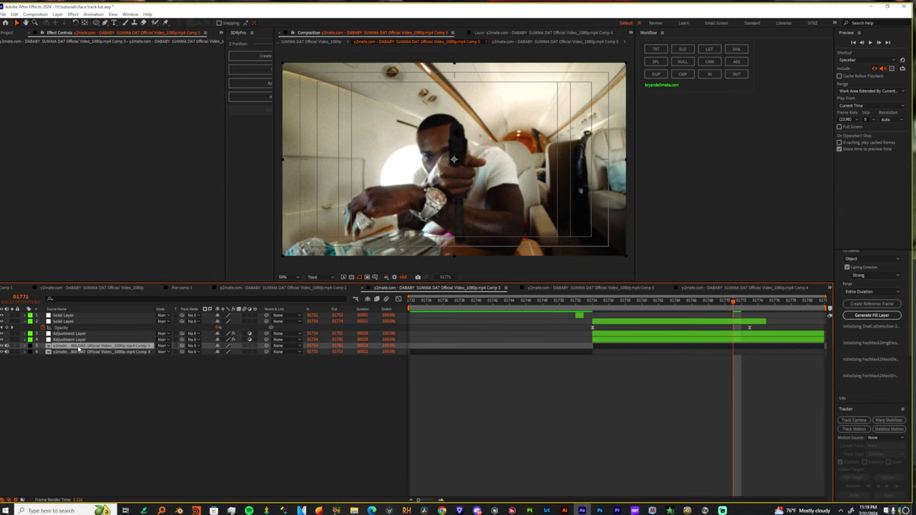
{"action": "left_click", "coordinate": [254, 346]}
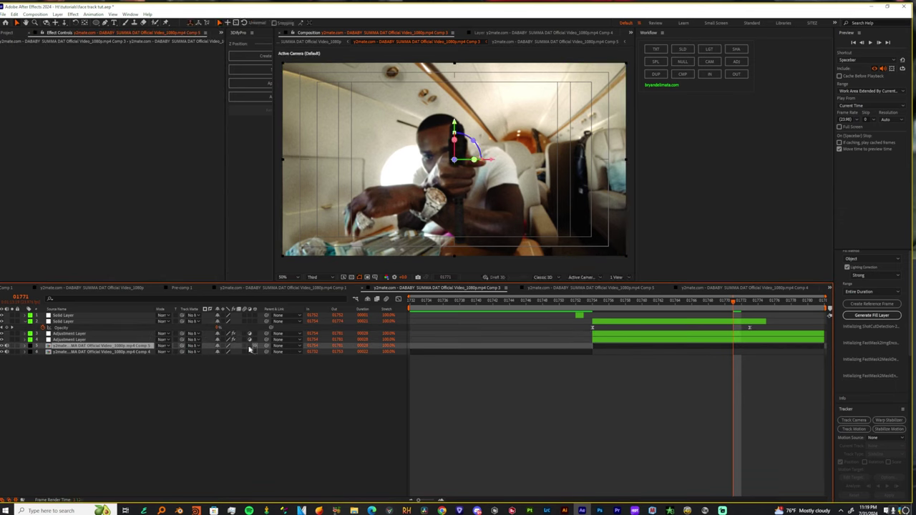
{"action": "left_click", "coordinate": [709, 62]}
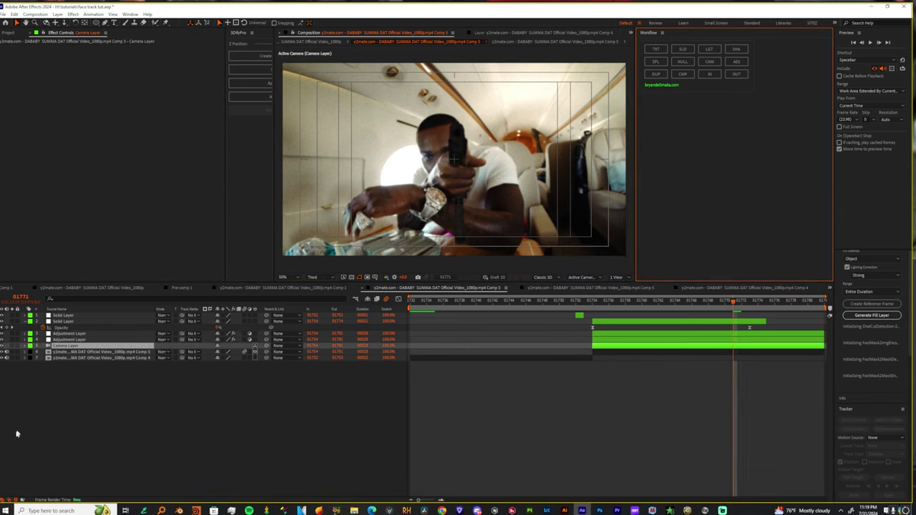
Keyframe the camera's Point of Interest and Position for a push-in on the gun from frame 1754 to 1781, and ease the keyframes
{"action": "left_click_drag", "start_coordinate": [754, 359], "coordinate": [719, 384]}
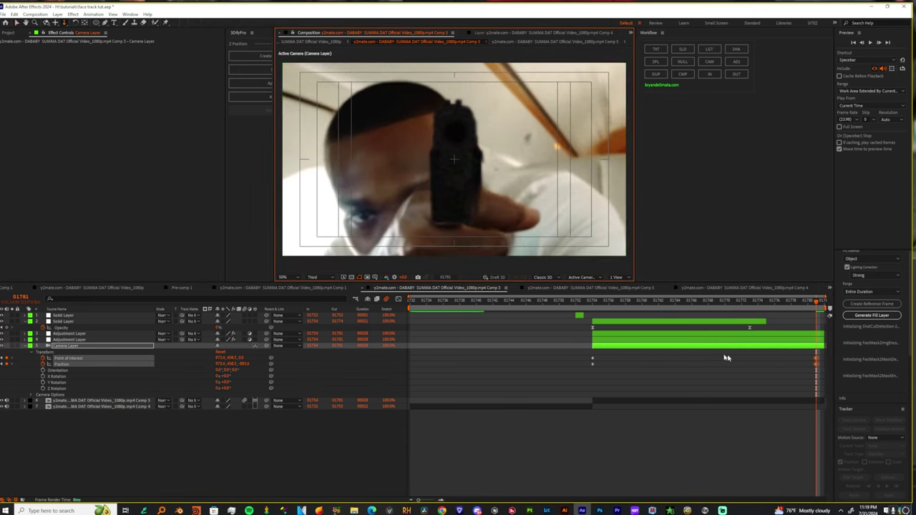
{"action": "left_click_drag", "start_coordinate": [582, 352], "coordinate": [827, 393]}
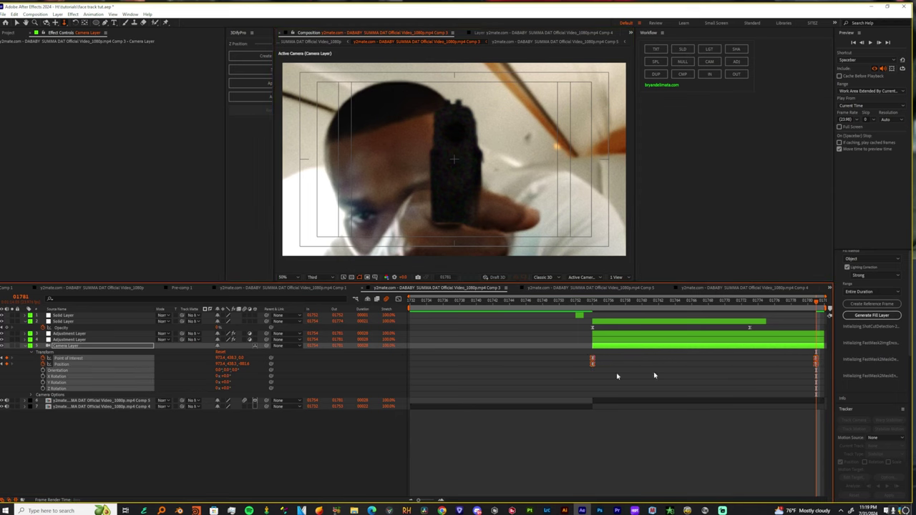
Reshape the camera push-in's speed graph into a slow start with a sharp acceleration at the end, and preview the move
{"action": "key", "text": "space"}
{"action": "left_click", "coordinate": [398, 299]}
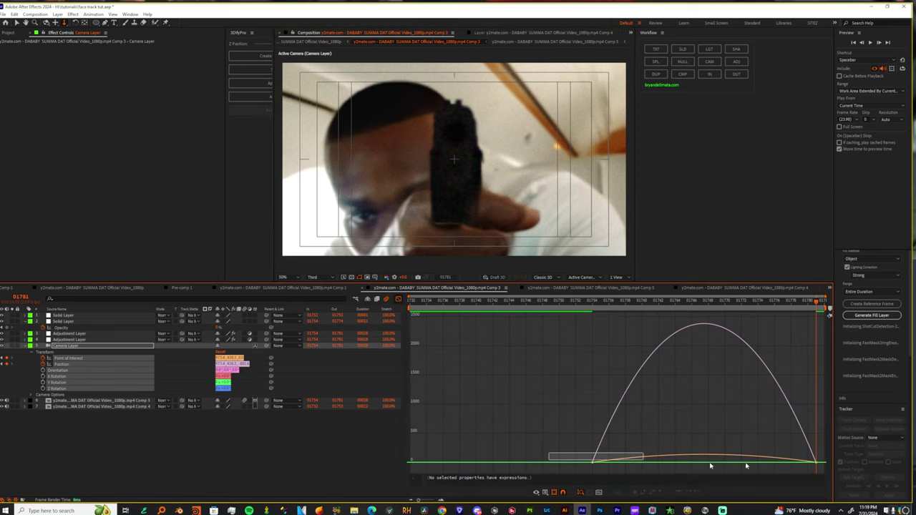
{"action": "left_click_drag", "start_coordinate": [746, 466], "coordinate": [823, 469]}
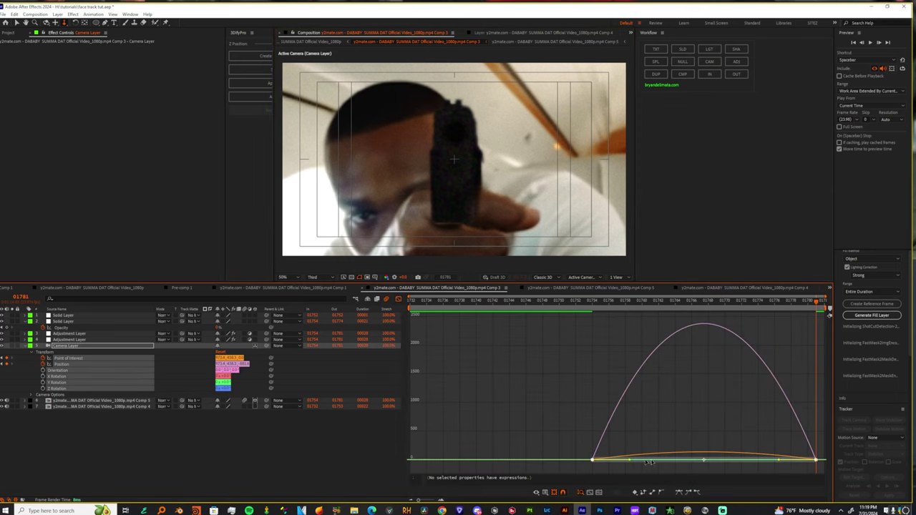
{"action": "left_click_drag", "start_coordinate": [648, 461], "coordinate": [816, 467]}
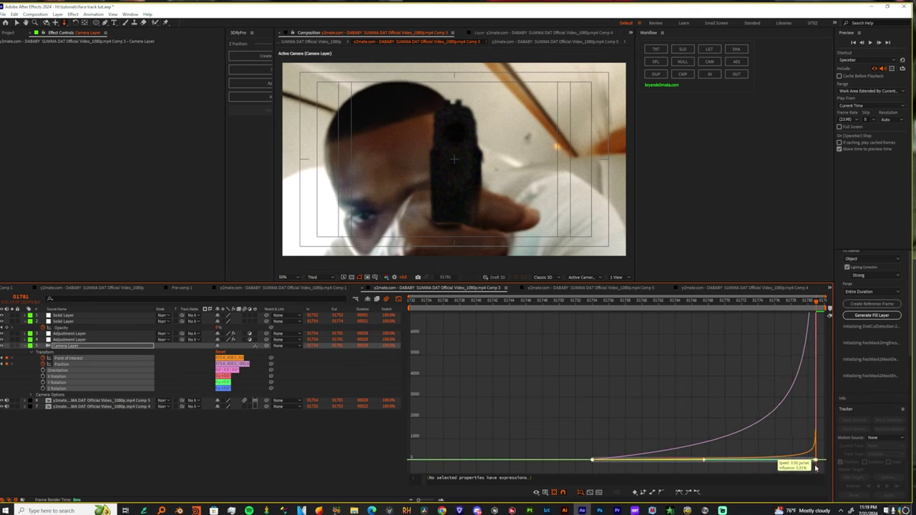
{"action": "left_click", "coordinate": [598, 301]}
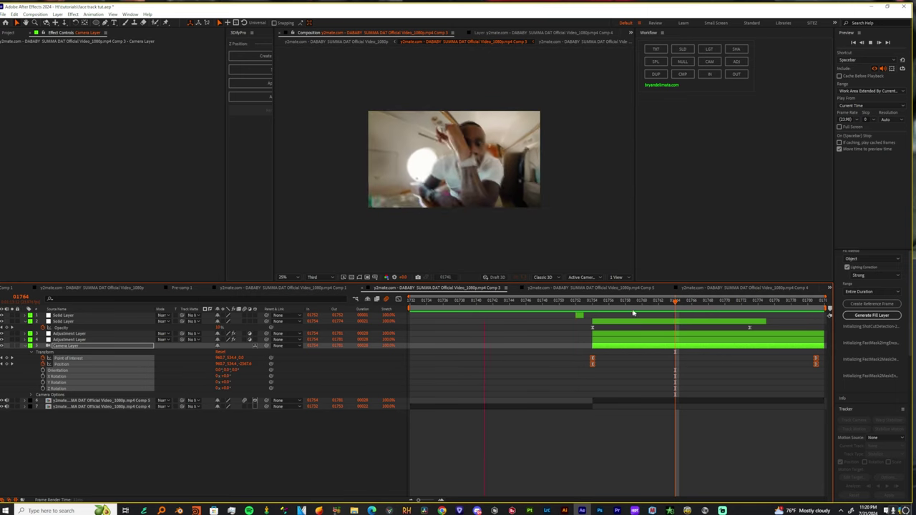
{"action": "key", "text": "space"}
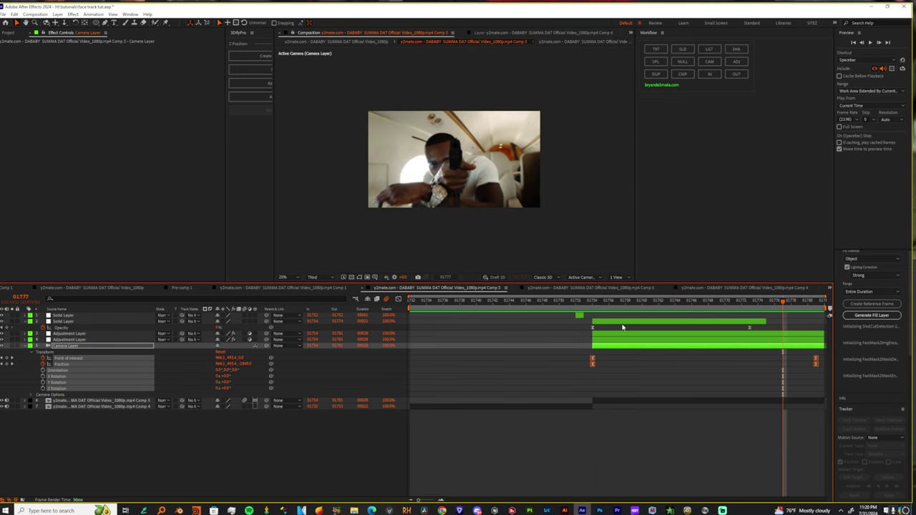
{"action": "left_click_drag", "start_coordinate": [639, 307], "coordinate": [614, 354]}
Review the Comp 5 gun composite across its frames, checking the masked footage layer and the Roto Brush & Refine Edge layer
{"action": "left_click", "coordinate": [570, 288]}
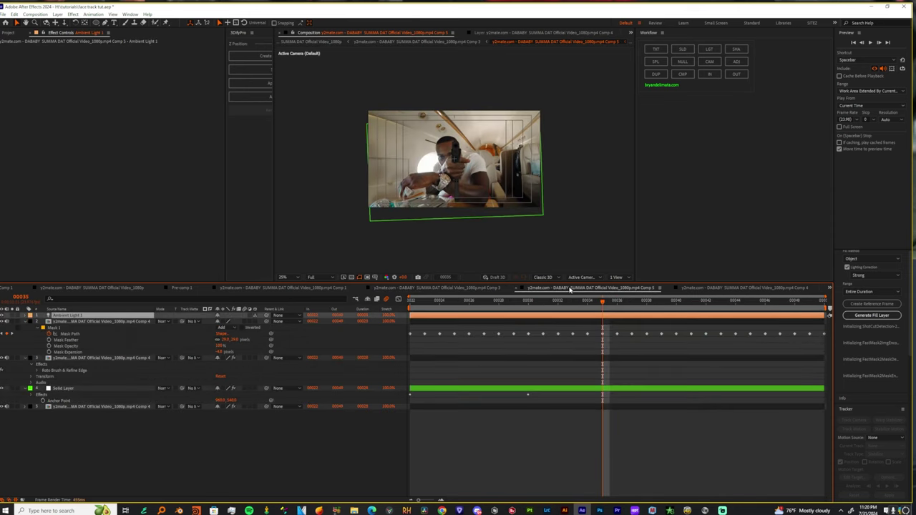
{"action": "left_click_drag", "start_coordinate": [647, 308], "coordinate": [647, 309]}
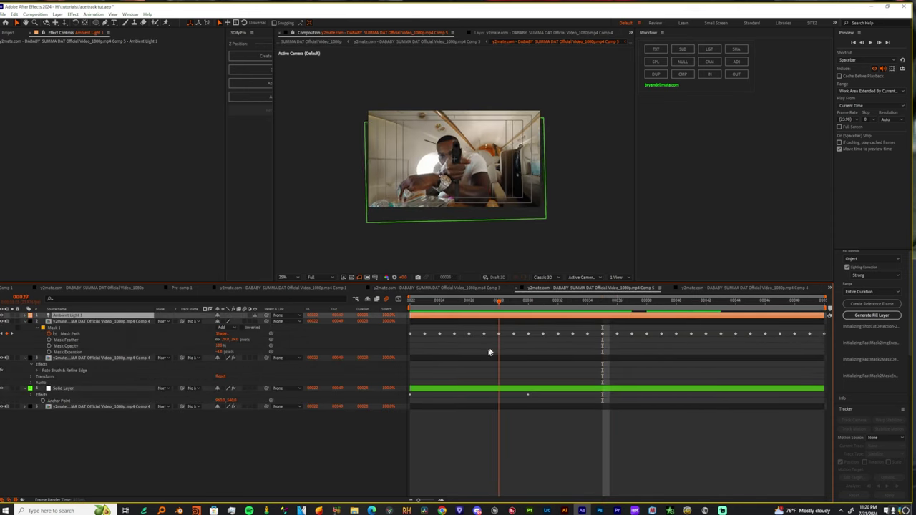
{"action": "left_click_drag", "start_coordinate": [441, 370], "coordinate": [425, 369]}
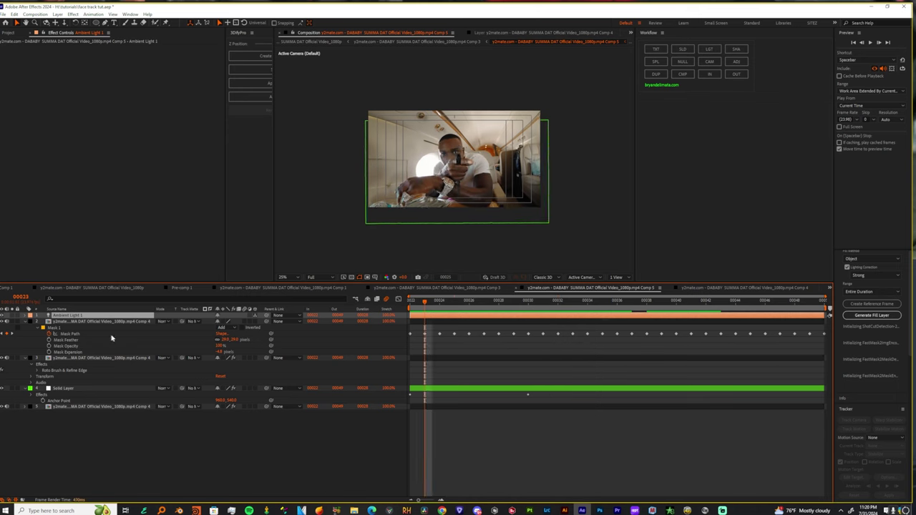
{"action": "left_click", "coordinate": [78, 321]}
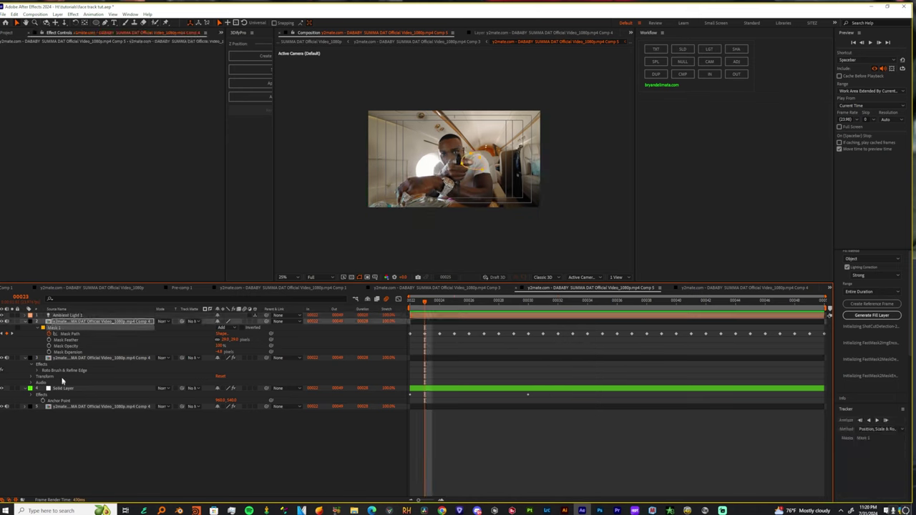
{"action": "left_click", "coordinate": [63, 363]}
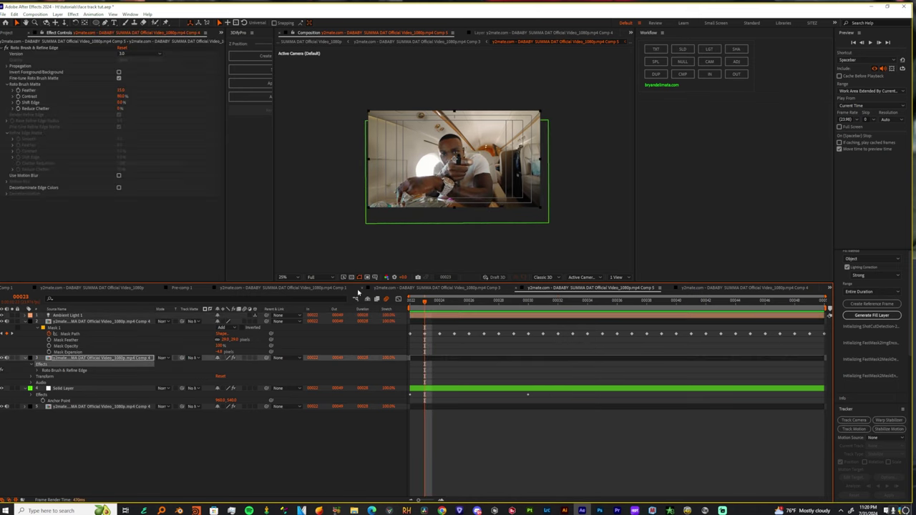
Play back the main Comp 3 shot to review the flash transition and the camera push-in
{"action": "left_click", "coordinate": [461, 289]}
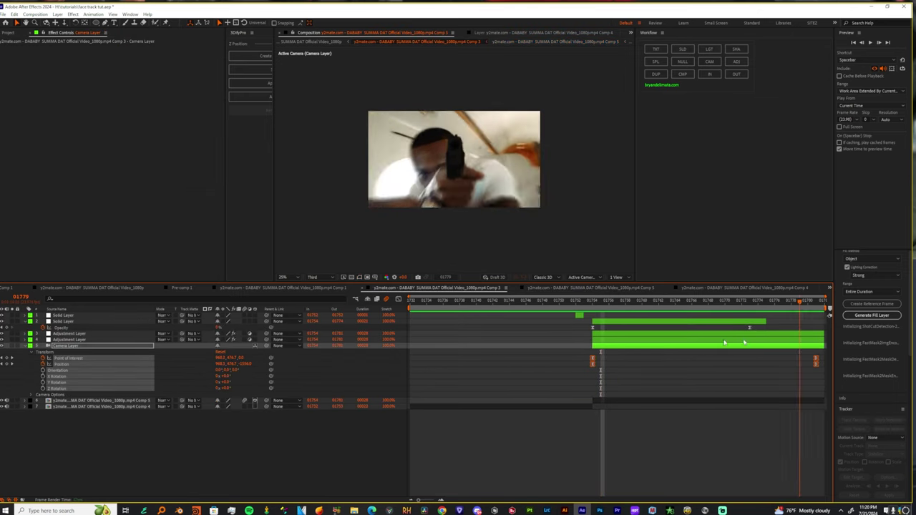
{"action": "key", "text": "space"}
{"action": "left_click", "coordinate": [311, 287]}
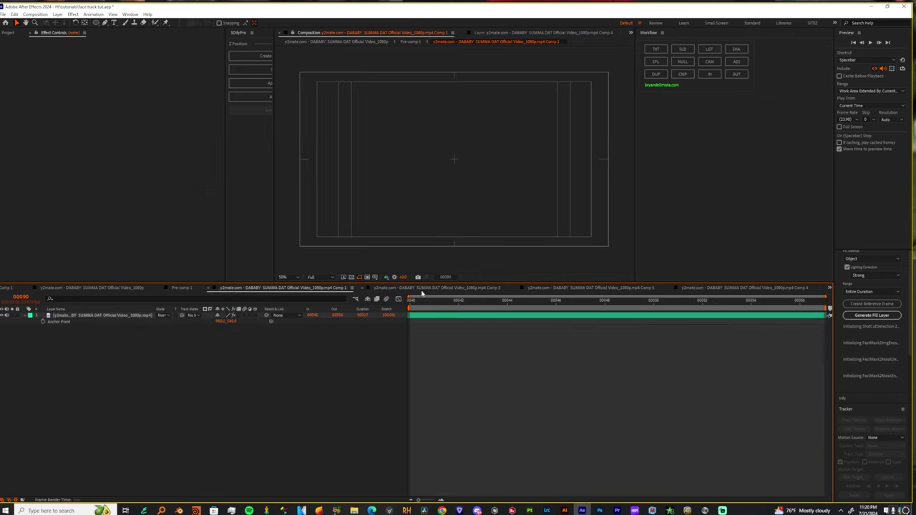
{"action": "left_click", "coordinate": [422, 288]}
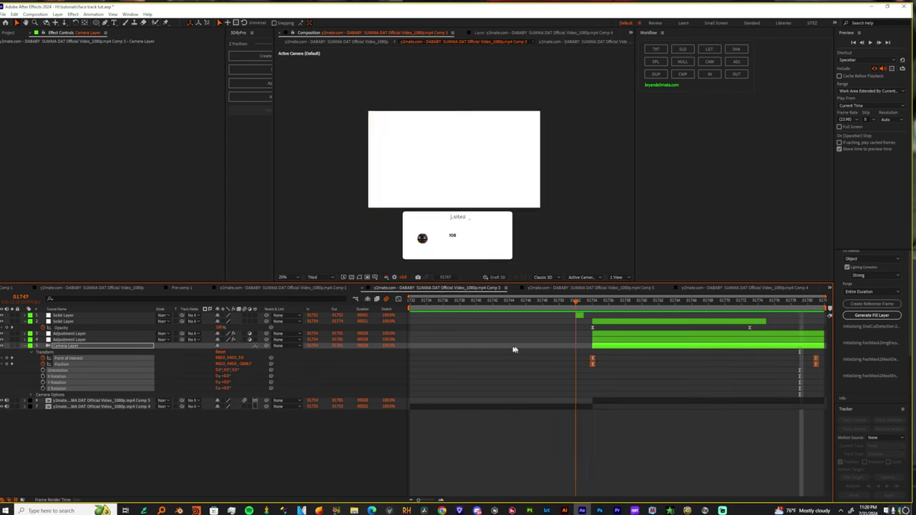